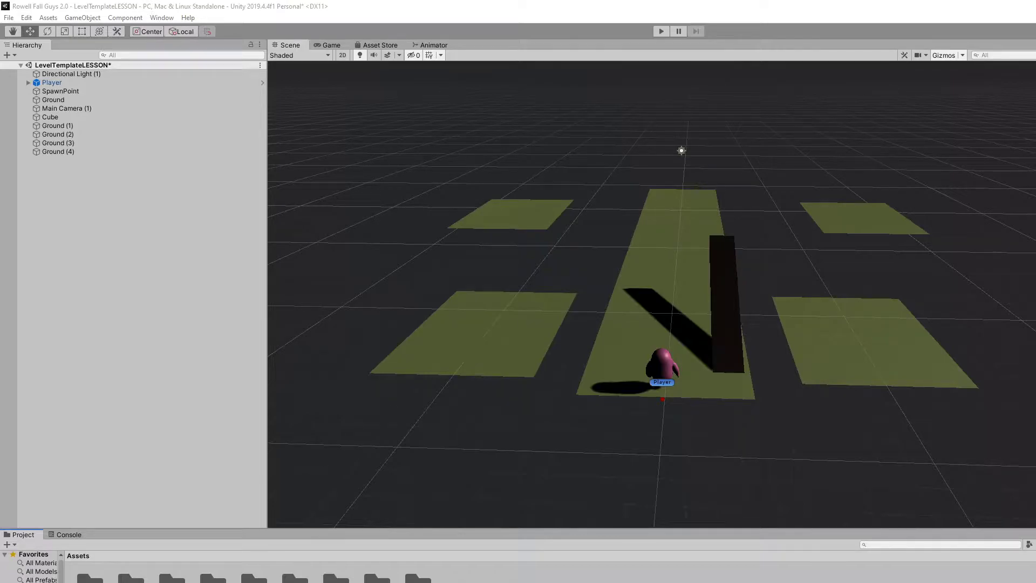
# Step: Place the Spinner prefab from the Prefabs folder in the scene, across the main ground strip
pyautogui.doubleClick(295, 579)
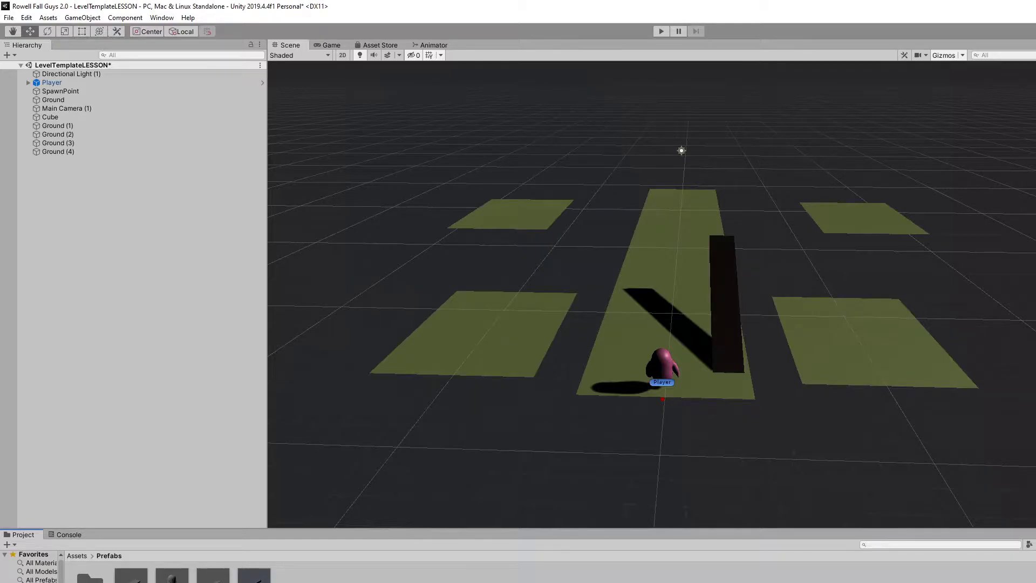
pyautogui.moveTo(213, 575); pyautogui.dragTo(653, 320)
pyautogui.press('a')
pyautogui.moveTo(653, 320); pyautogui.dragTo(717, 317, button='right')
pyautogui.press('w')
pyautogui.moveTo(696, 331); pyautogui.dragTo(886, 308)
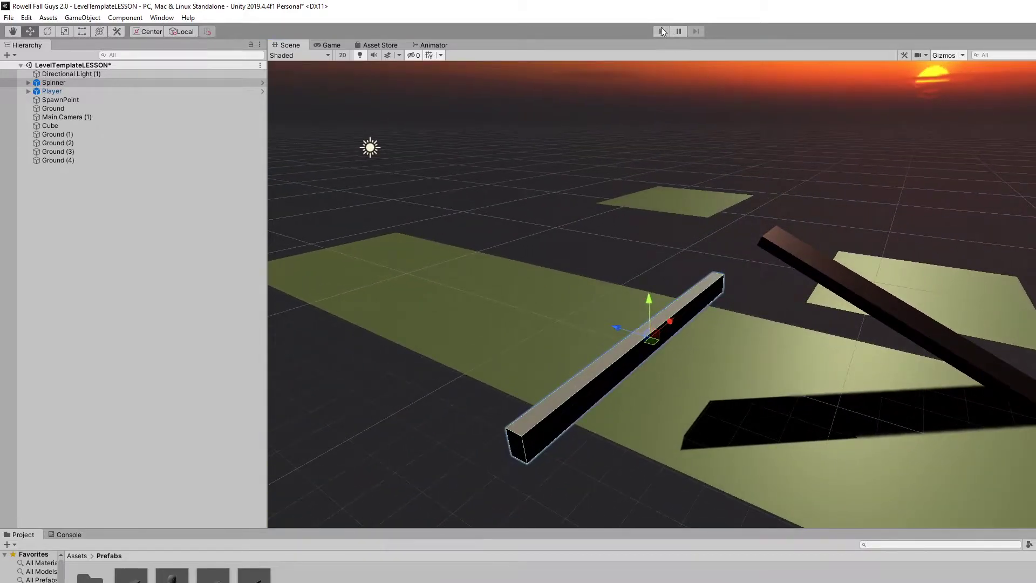
# Step: Play-test the level with the Spinner, stop it, and inspect the Player's starting position in the scene
pyautogui.click(662, 31)
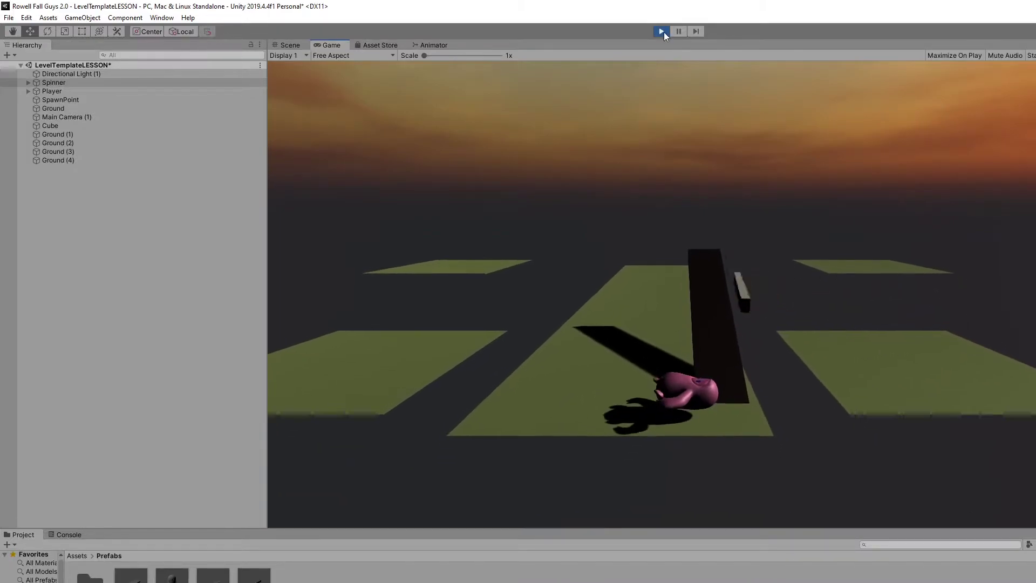
pyautogui.click(662, 31)
pyautogui.keyDown('alt'); pyautogui.moveTo(752, 342); pyautogui.dragTo(636, 326); pyautogui.keyUp('alt')
pyautogui.click(664, 353)
pyautogui.click(779, 476)
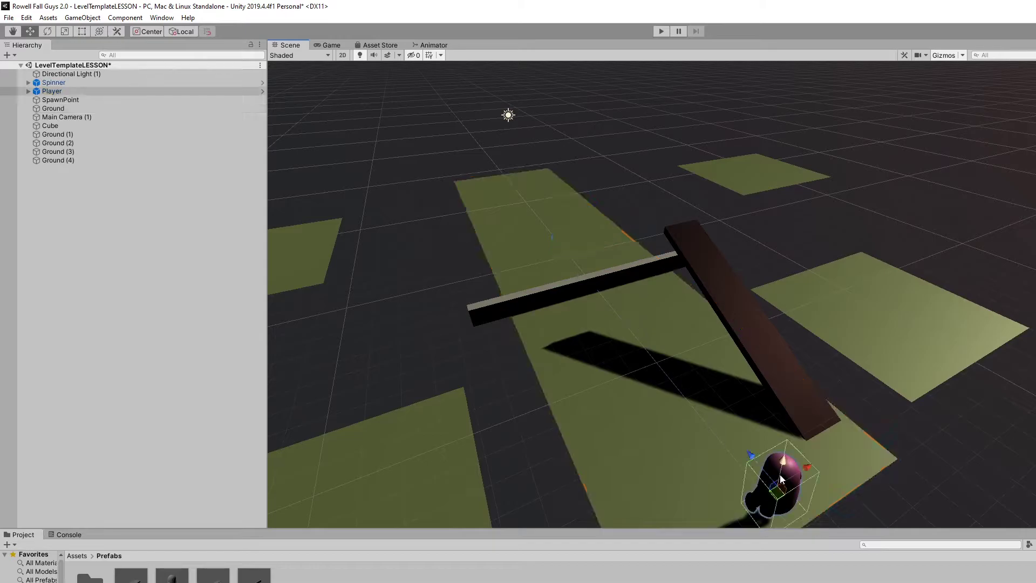
pyautogui.keyDown('alt'); pyautogui.moveTo(780, 474); pyautogui.dragTo(811, 435); pyautogui.keyUp('alt')
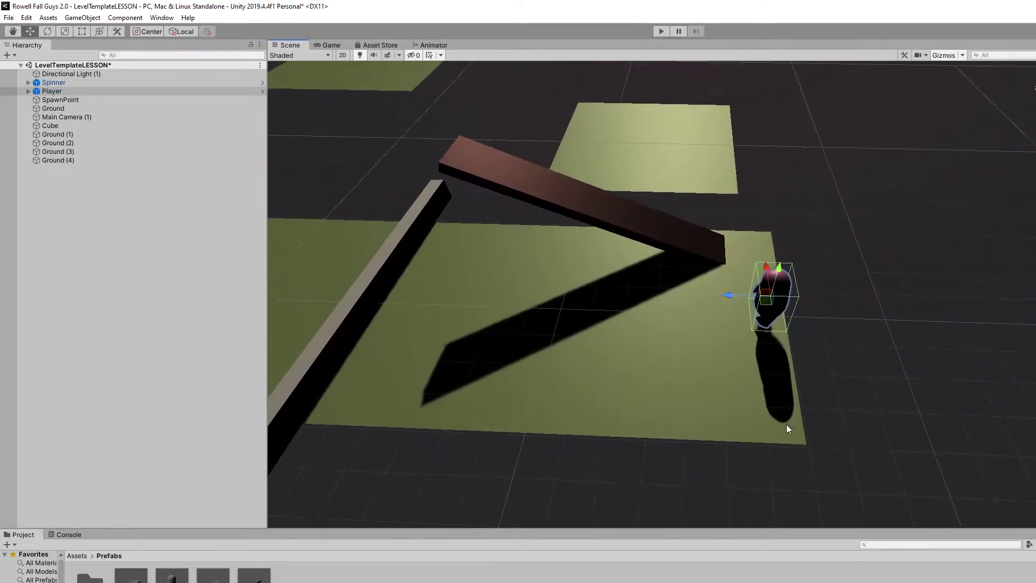
# Step: Move the SpawnPoint along the main ground strip to the Player's feet, just above the ground
pyautogui.click(109, 100)
pyautogui.keyDown('alt'); pyautogui.moveTo(562, 313); pyautogui.dragTo(597, 301); pyautogui.keyUp('alt')
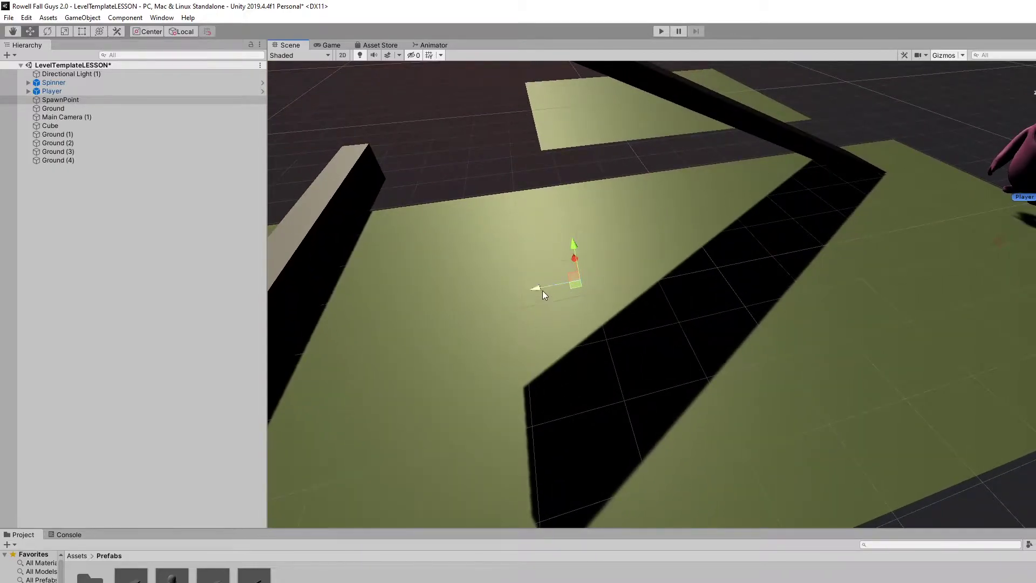
pyautogui.click(98, 100)
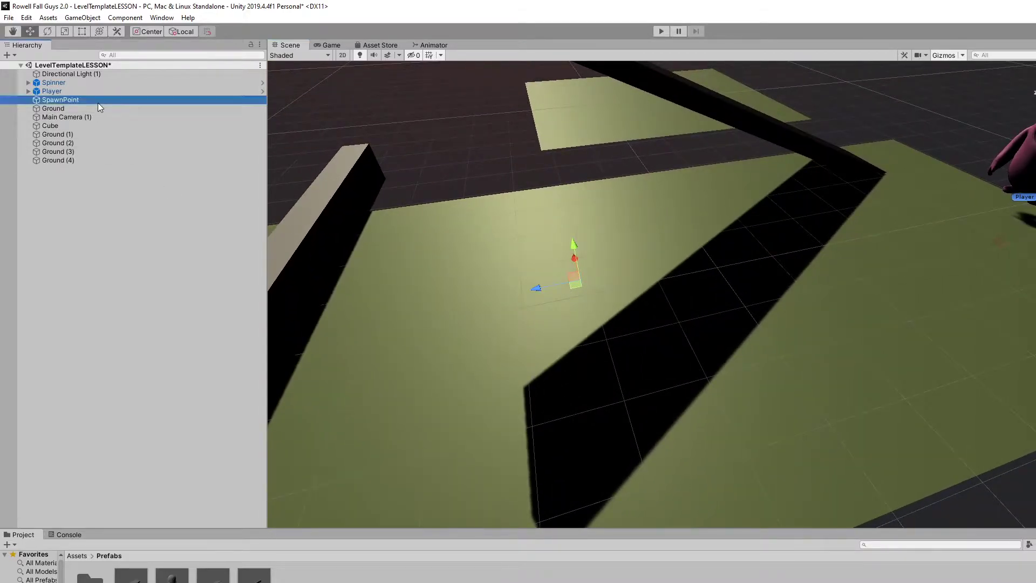
pyautogui.moveTo(536, 289); pyautogui.dragTo(563, 296)
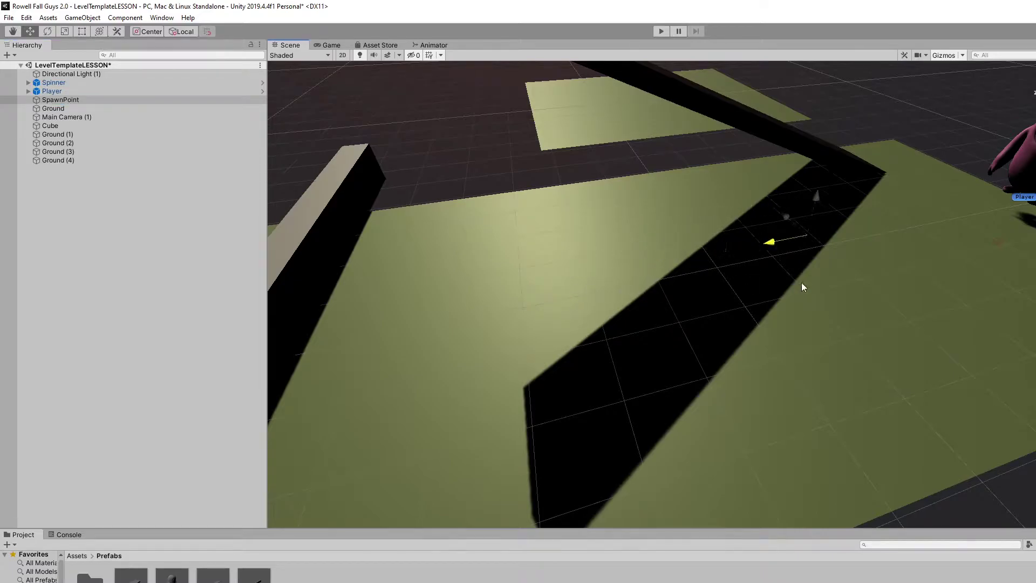
pyautogui.keyDown('alt'); pyautogui.moveTo(1002, 258); pyautogui.dragTo(871, 268); pyautogui.keyUp('alt')
pyautogui.moveTo(751, 260); pyautogui.dragTo(752, 260)
pyautogui.moveTo(850, 271); pyautogui.dragTo(1005, 200, button='right')
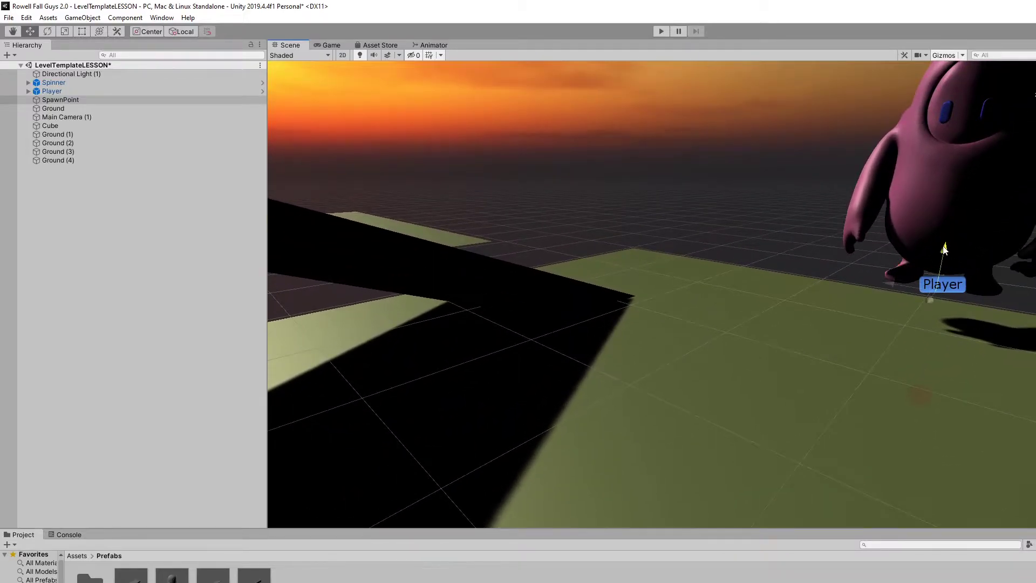
pyautogui.moveTo(872, 316); pyautogui.dragTo(1007, 294, button='right')
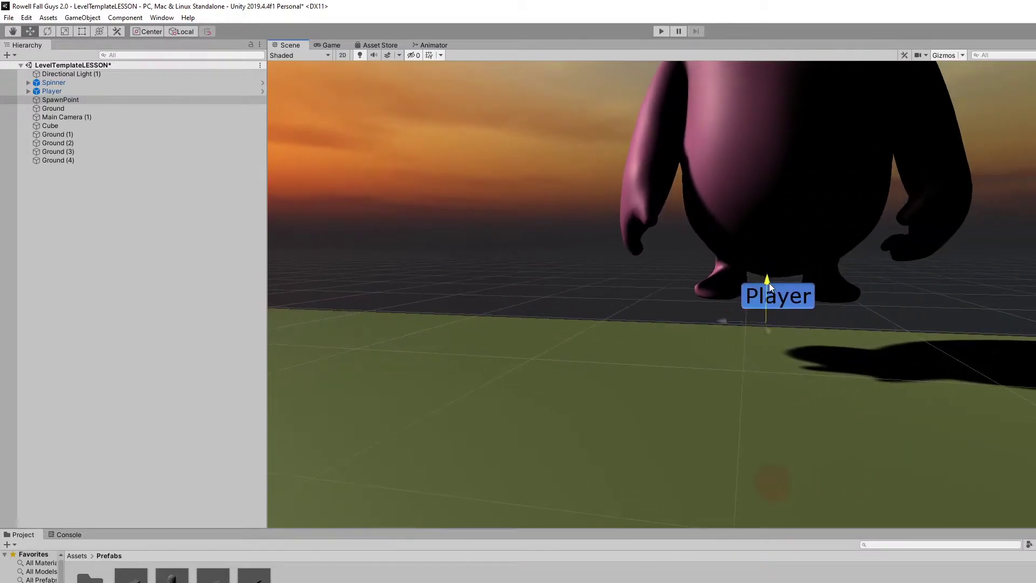
pyautogui.keyDown('alt'); pyautogui.moveTo(794, 342); pyautogui.dragTo(782, 213); pyautogui.keyUp('alt')
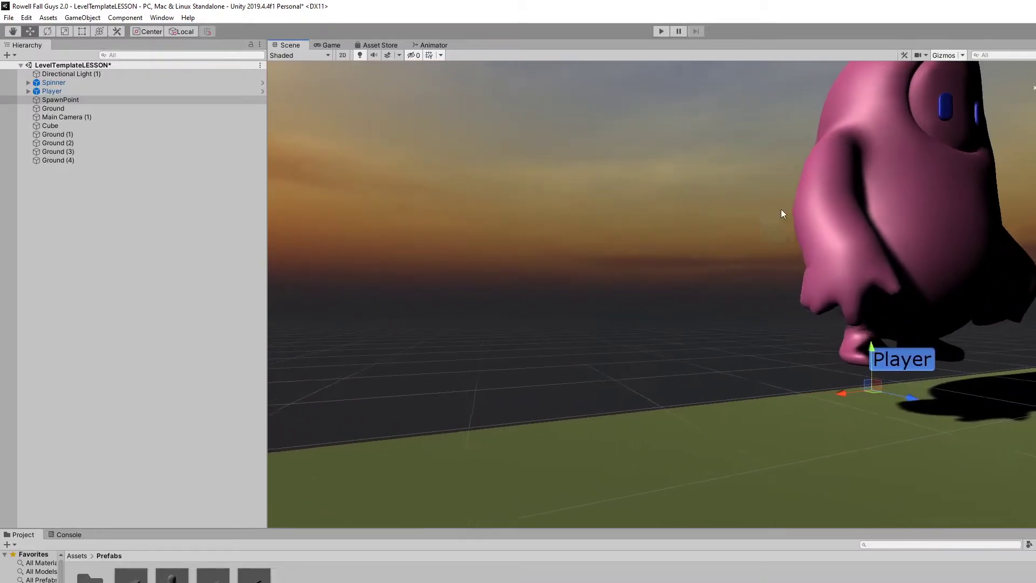
# Step: Play-test the level by walking the player forward and jumping, and stop the run
pyautogui.click(668, 31)
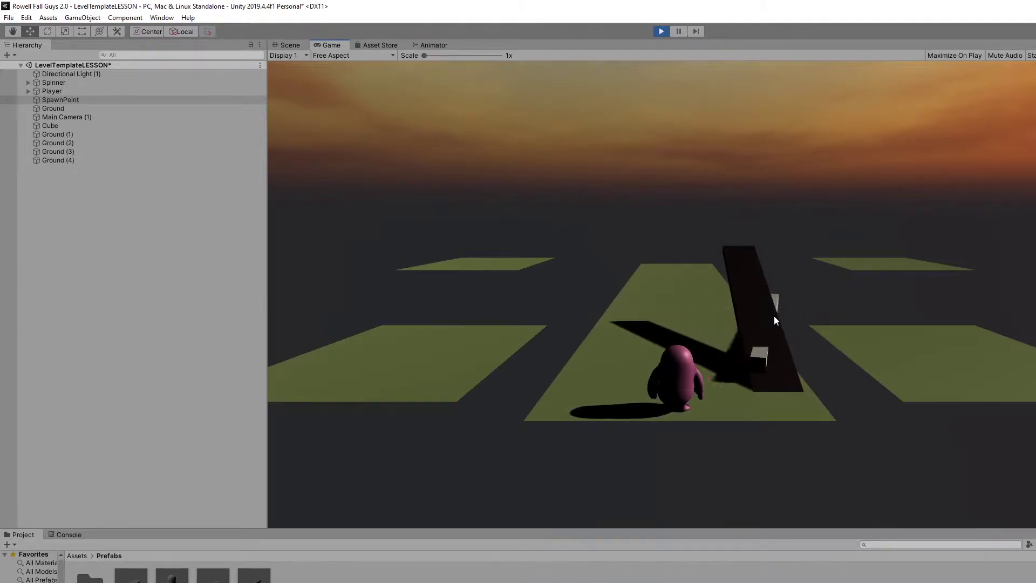
pyautogui.press('w')
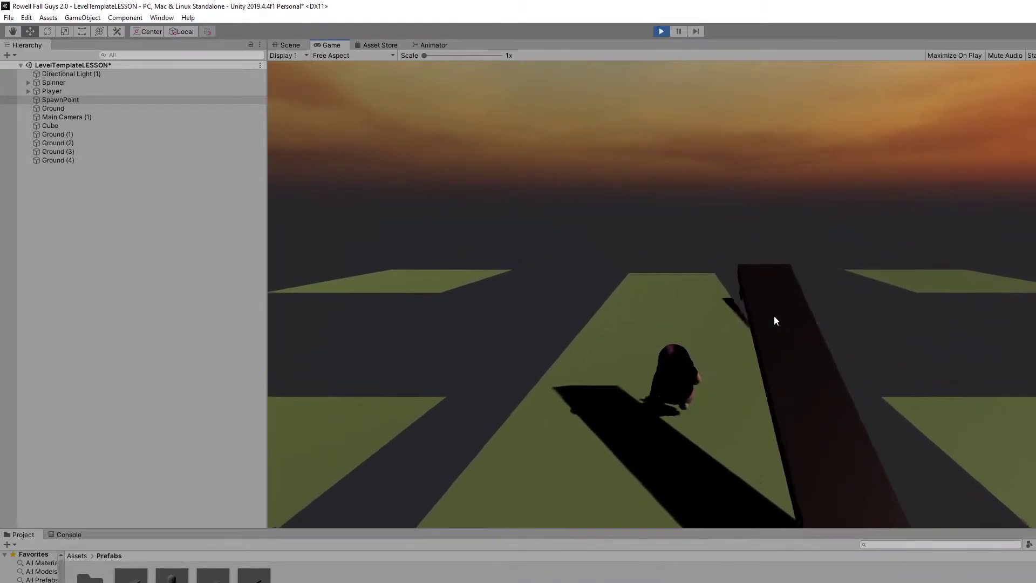
pyautogui.press('space')
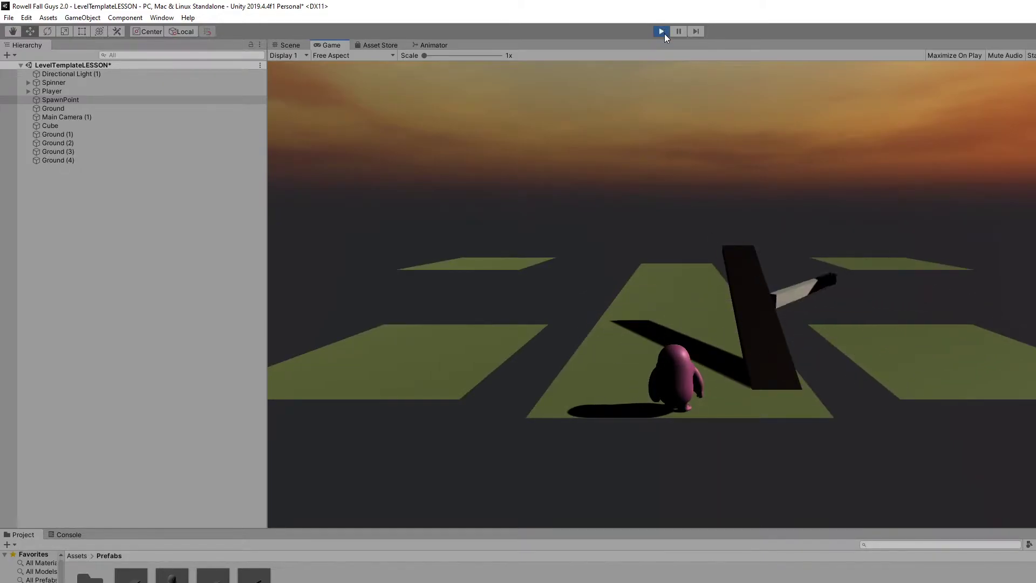
pyautogui.click(662, 32)
# Step: Apply the red material from the Materials folder to the Spinner's bar
pyautogui.keyDown('alt'); pyautogui.moveTo(640, 209); pyautogui.dragTo(67, 281); pyautogui.keyUp('alt')
pyautogui.moveTo(339, 286); pyautogui.dragTo(469, 347, button='right')
pyautogui.click(536, 318)
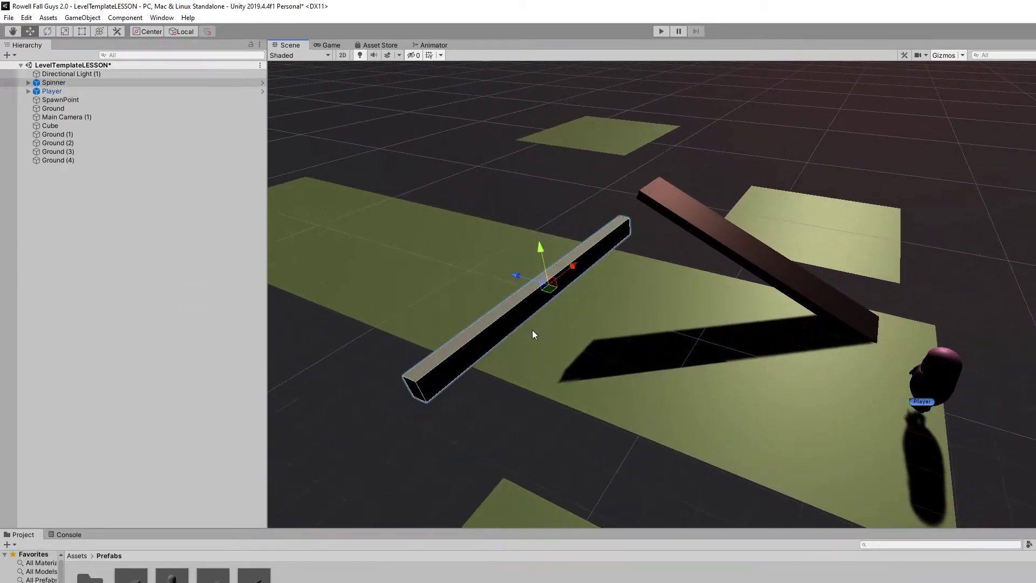
pyautogui.press('f')
pyautogui.click(77, 555)
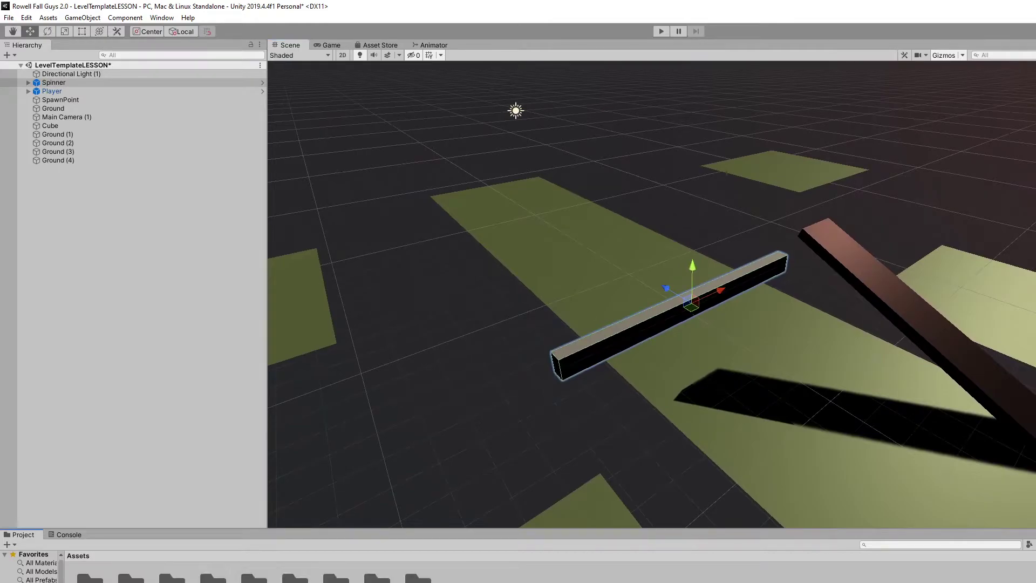
pyautogui.doubleClick(213, 579)
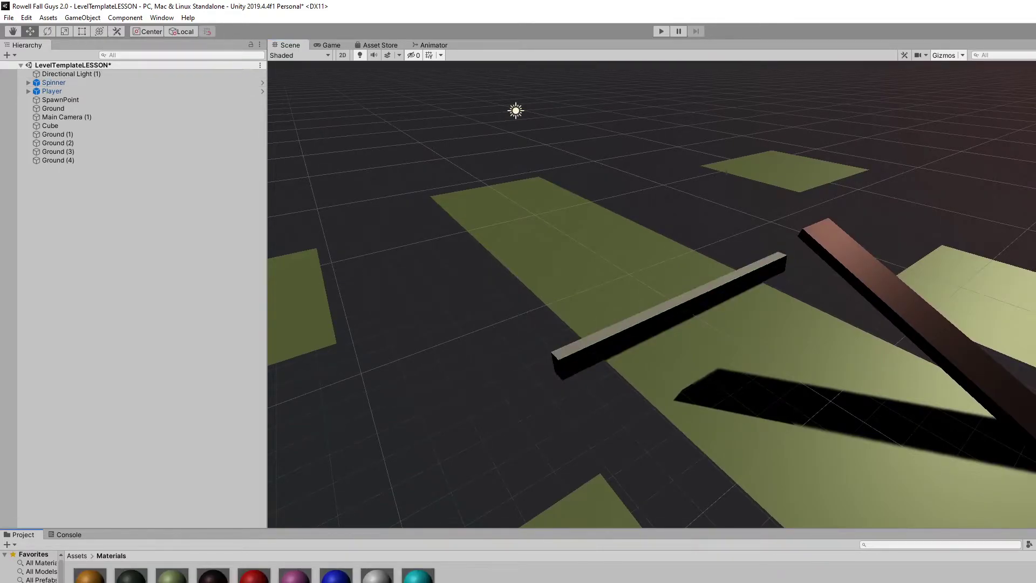
pyautogui.keyDown('alt'); pyautogui.moveTo(593, 348); pyautogui.dragTo(640, 403); pyautogui.keyUp('alt')
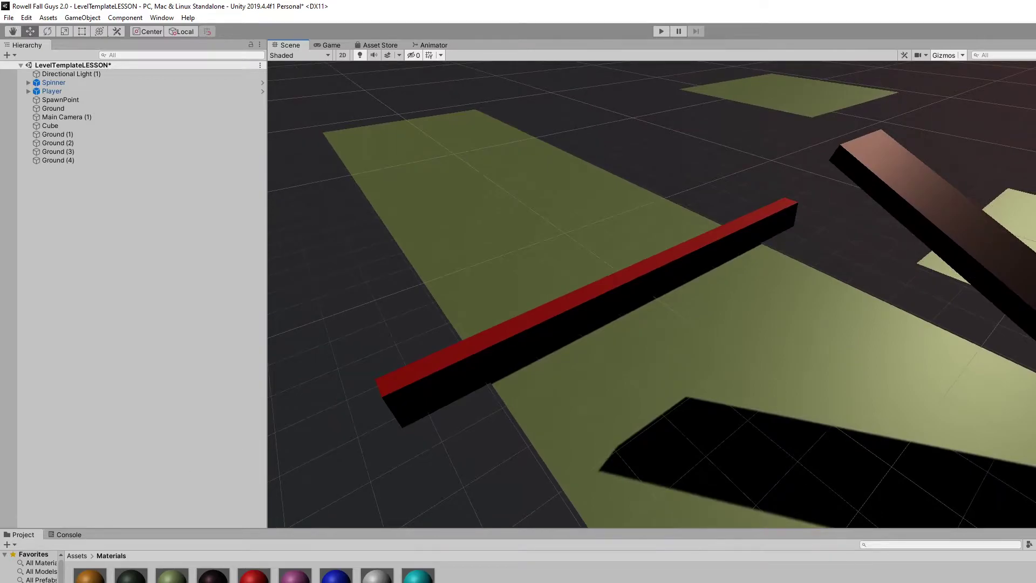
# Step: Examine the Spinner object and its SpinningWall child in the scene hierarchy
pyautogui.click(76, 556)
pyautogui.click(90, 82)
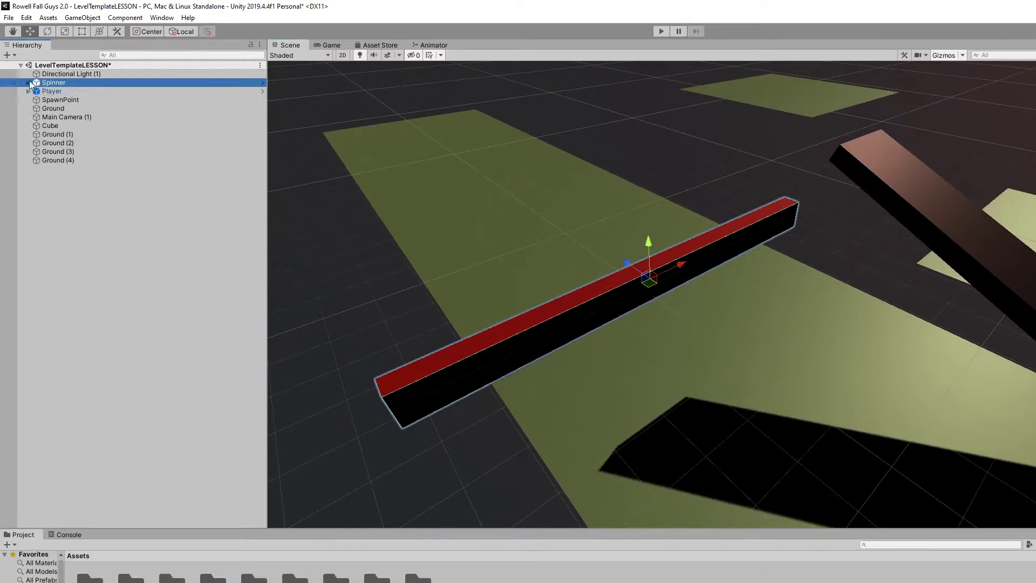
pyautogui.click(28, 83)
pyautogui.click(82, 91)
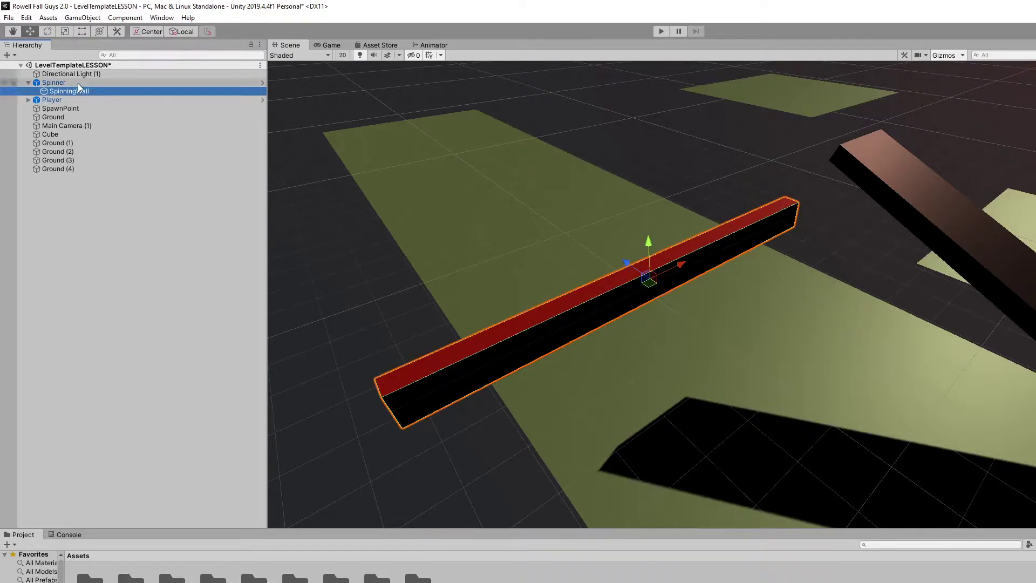
pyautogui.click(78, 83)
pyautogui.click(28, 83)
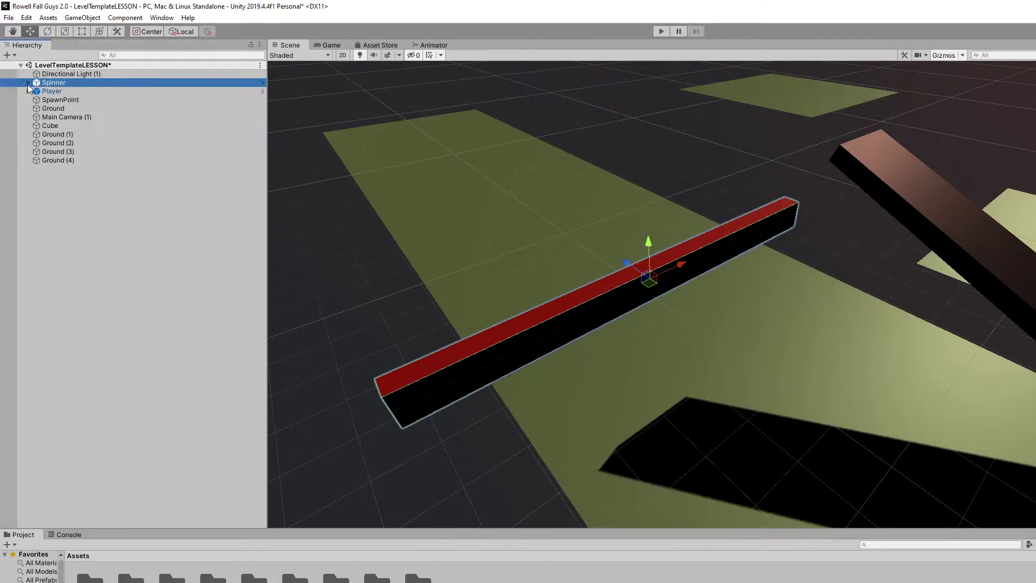
pyautogui.click(80, 84)
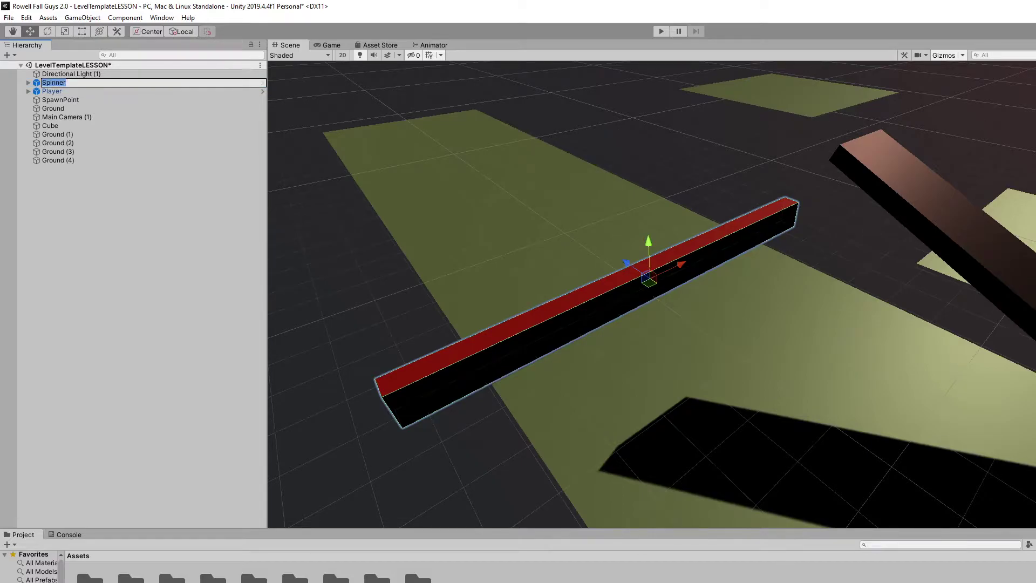
pyautogui.click(176, 99)
pyautogui.click(173, 84)
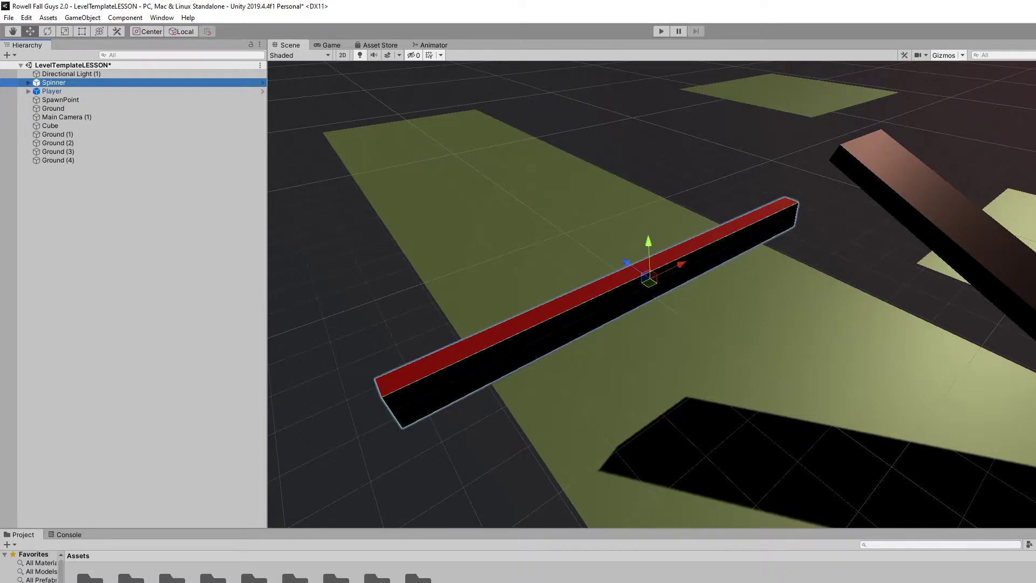
# Step: Run the level to watch how the red Spinner rotates, and stop the run
pyautogui.click(662, 31)
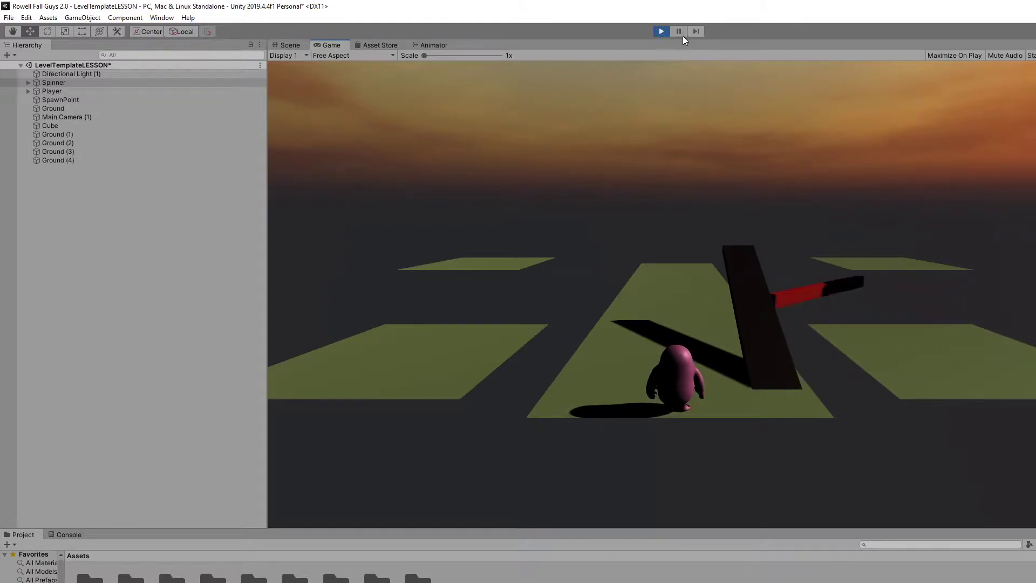
pyautogui.click(661, 31)
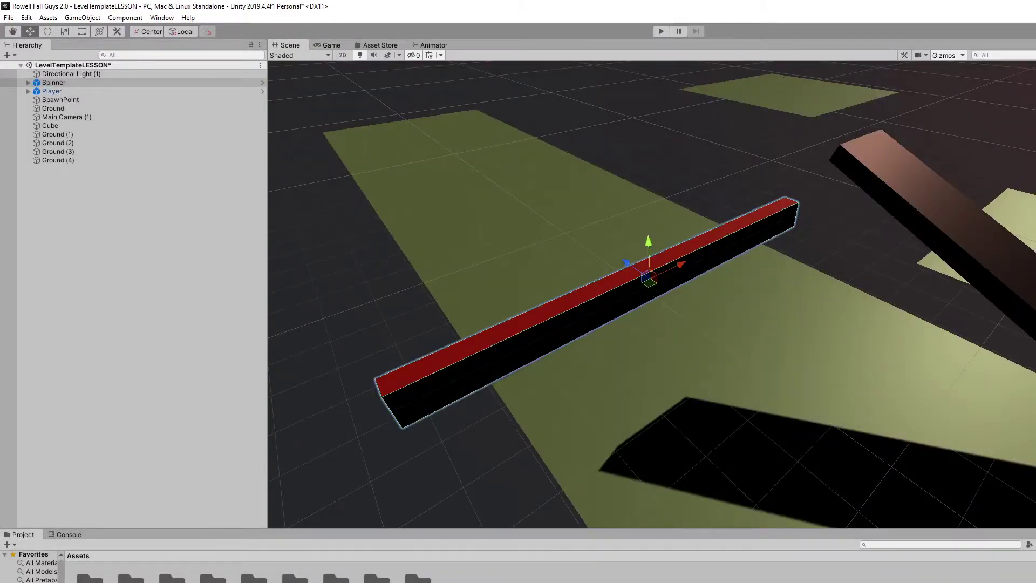
pyautogui.click(906, 265)
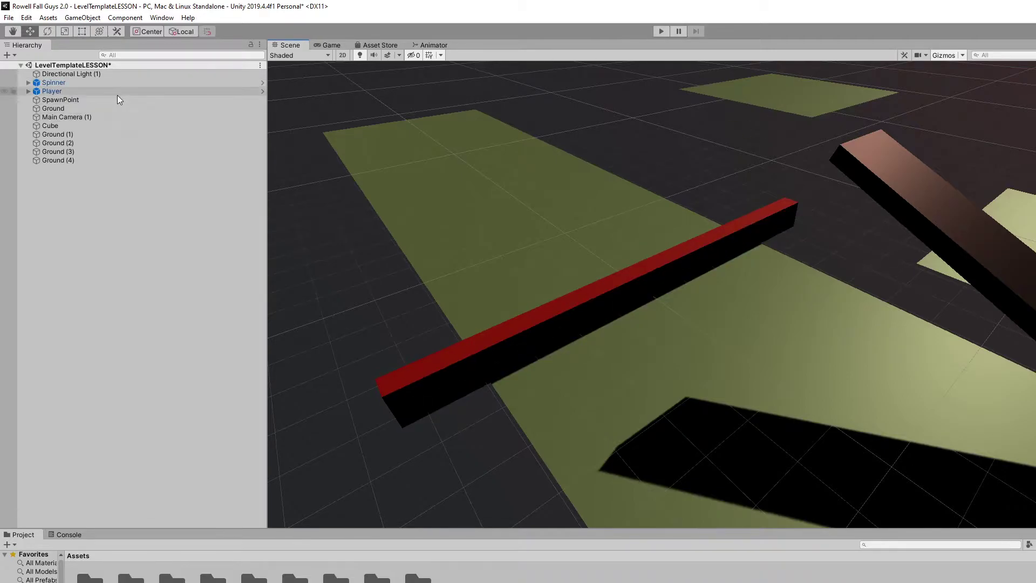
# Step: Reselect the Spinner and test its rotation in another run of the level
pyautogui.click(111, 83)
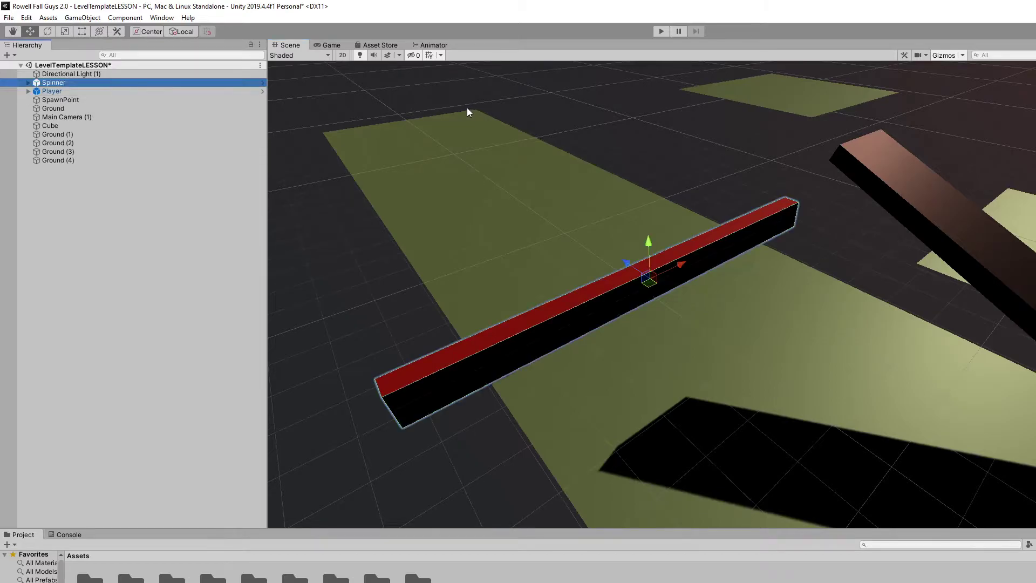
pyautogui.moveTo(758, 260); pyautogui.dragTo(805, 263, button='right')
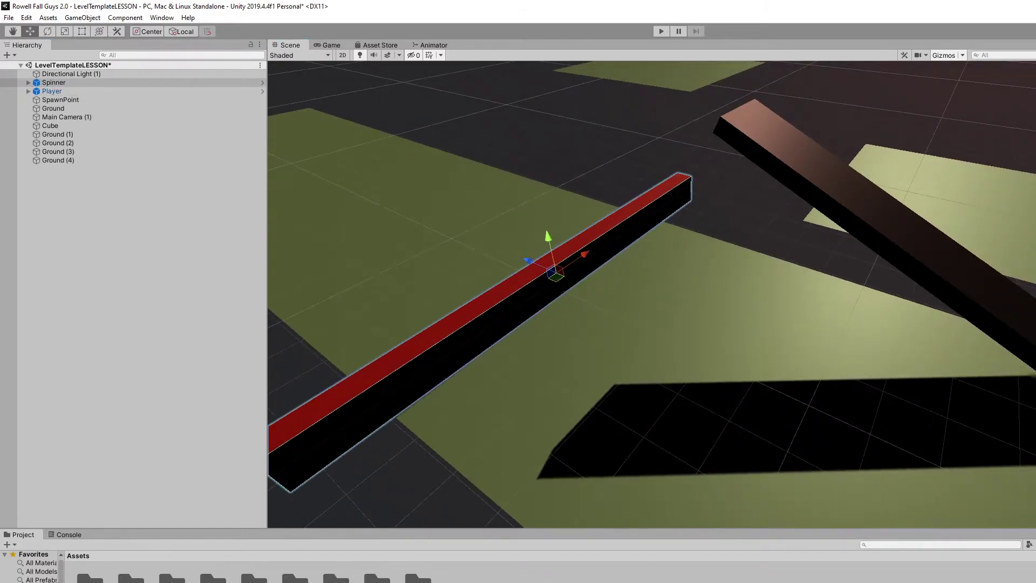
pyautogui.click(662, 31)
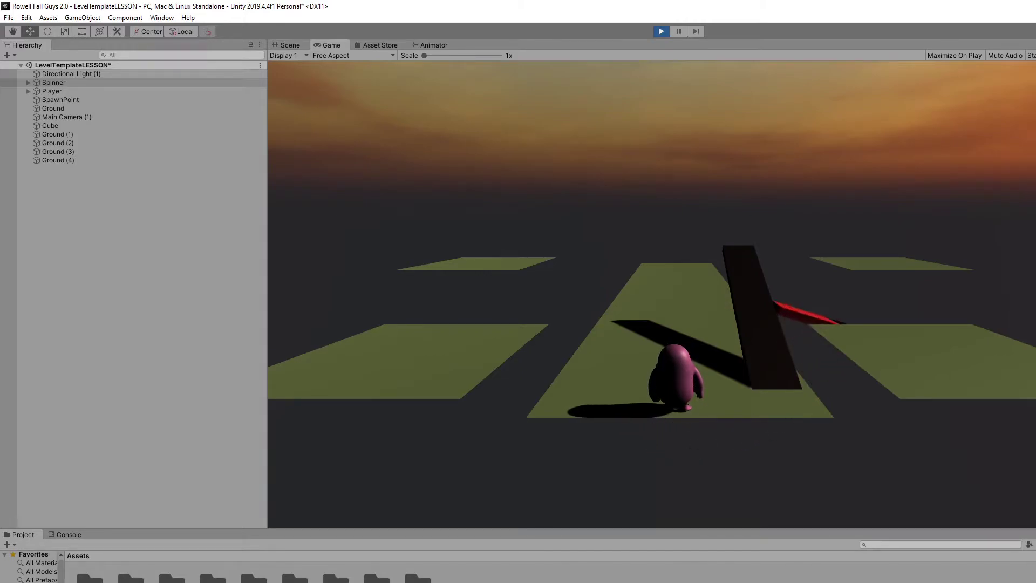
pyautogui.click(663, 31)
# Step: Examine from several angles how the Spinner lies across the main Ground strip
pyautogui.keyDown('alt'); pyautogui.moveTo(824, 227); pyautogui.dragTo(622, 225); pyautogui.keyUp('alt')
pyautogui.moveTo(621, 225); pyautogui.dragTo(694, 239, button='right')
pyautogui.click(707, 225)
pyautogui.click(695, 238)
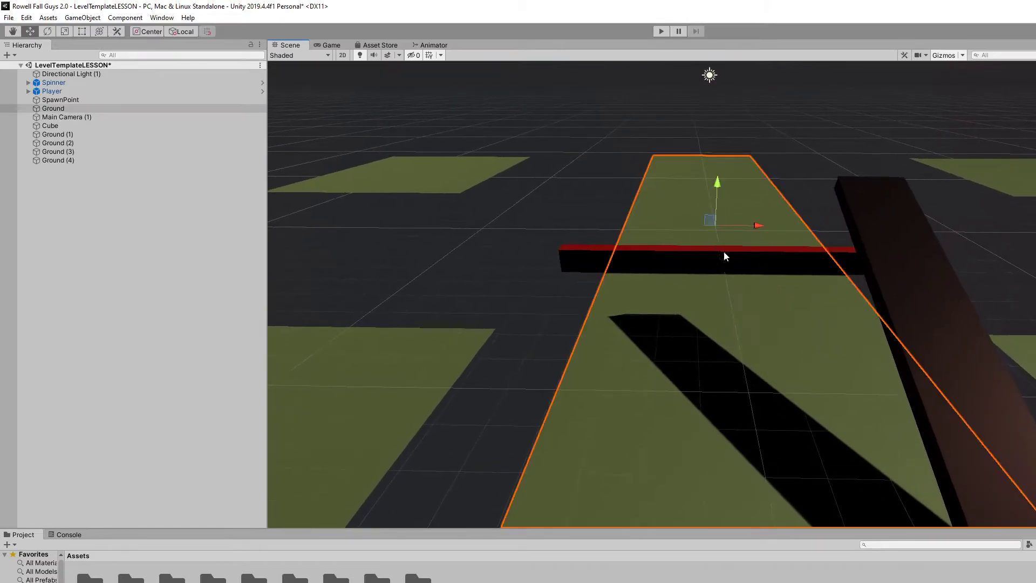
pyautogui.click(731, 259)
pyautogui.keyDown('alt'); pyautogui.moveTo(731, 259); pyautogui.dragTo(894, 254); pyautogui.keyUp('alt')
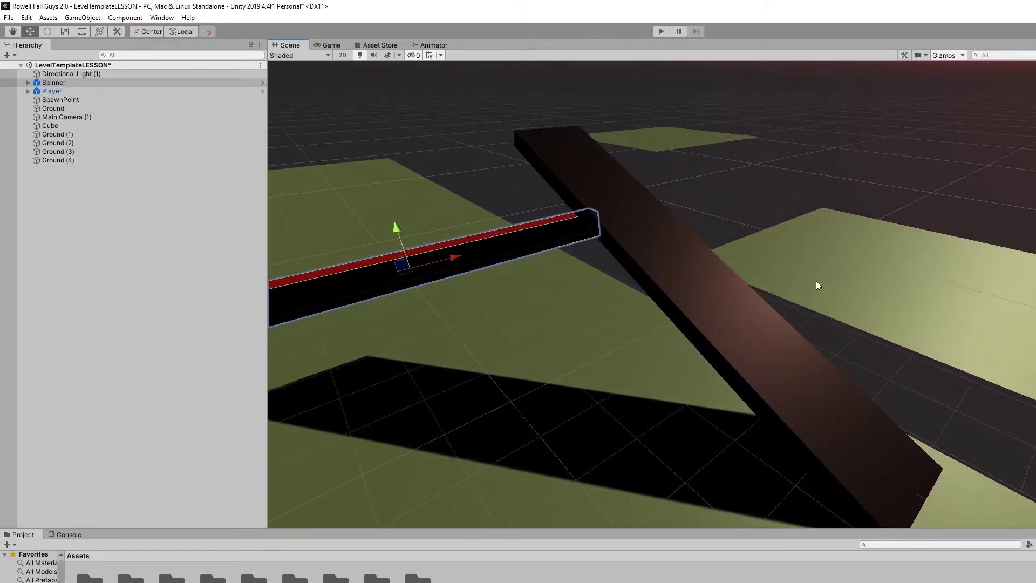
pyautogui.moveTo(818, 285); pyautogui.dragTo(703, 238, button='right')
pyautogui.press('a')
pyautogui.press('w')
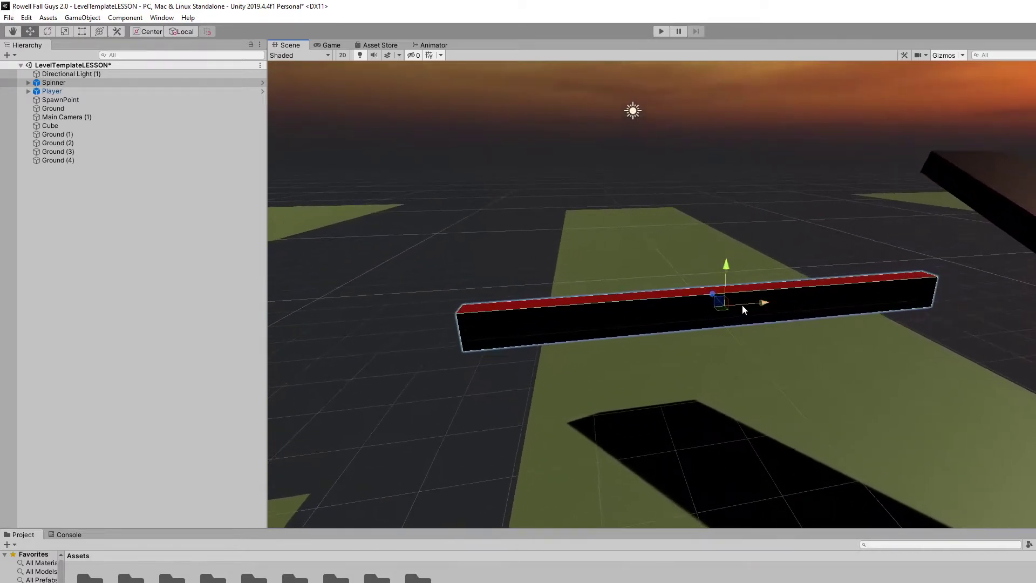
pyautogui.keyDown('alt'); pyautogui.moveTo(710, 306); pyautogui.dragTo(724, 348); pyautogui.keyUp('alt')
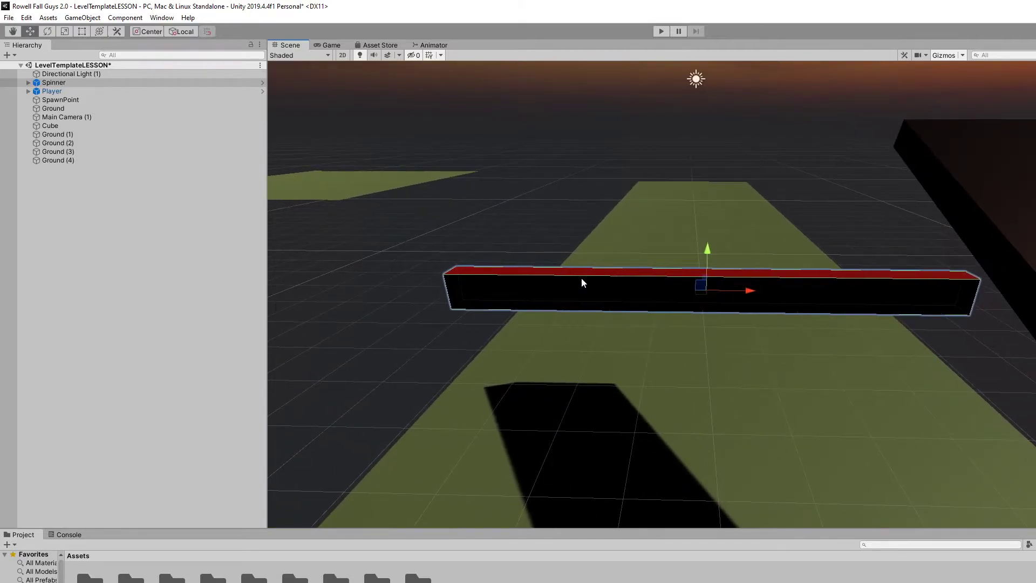
# Step: Compare the Spinner parent object with its SpinningWall child by selecting each in turn
pyautogui.click(33, 82)
pyautogui.click(28, 83)
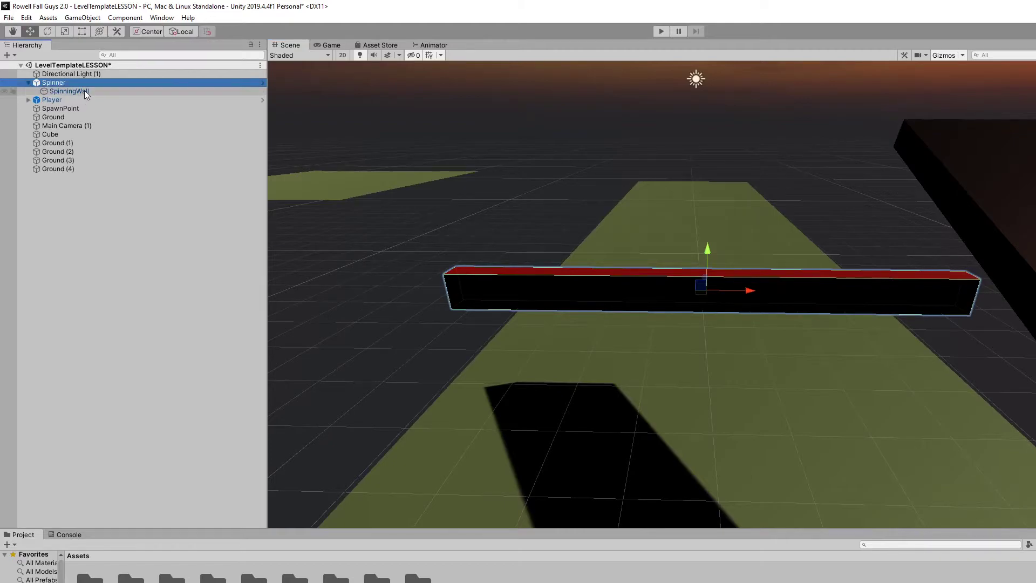
pyautogui.click(84, 91)
pyautogui.click(70, 81)
pyautogui.click(80, 92)
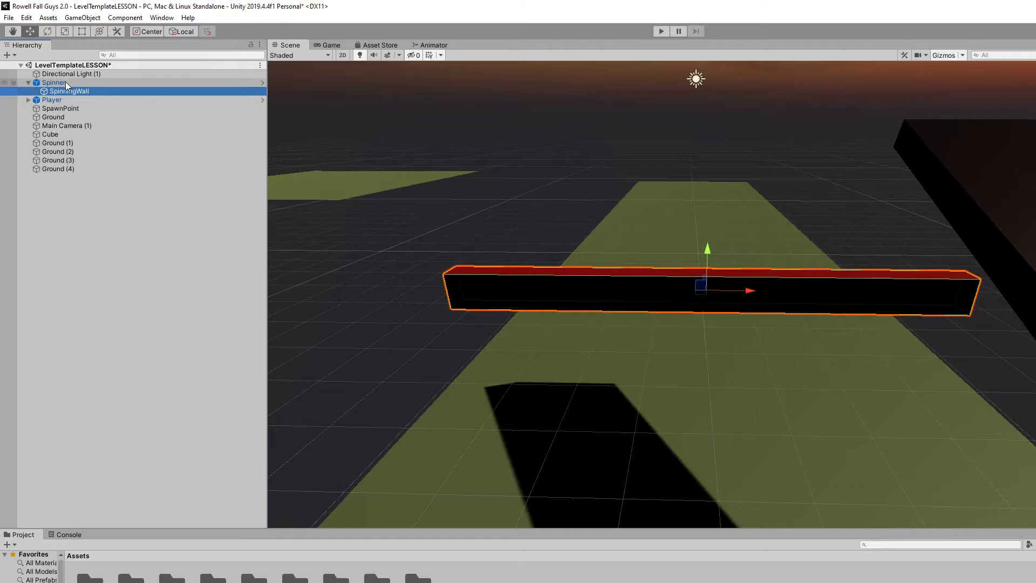
# Step: Select the Spinner parent, run the level to observe its off-center rotation, and stop the run
pyautogui.click(66, 82)
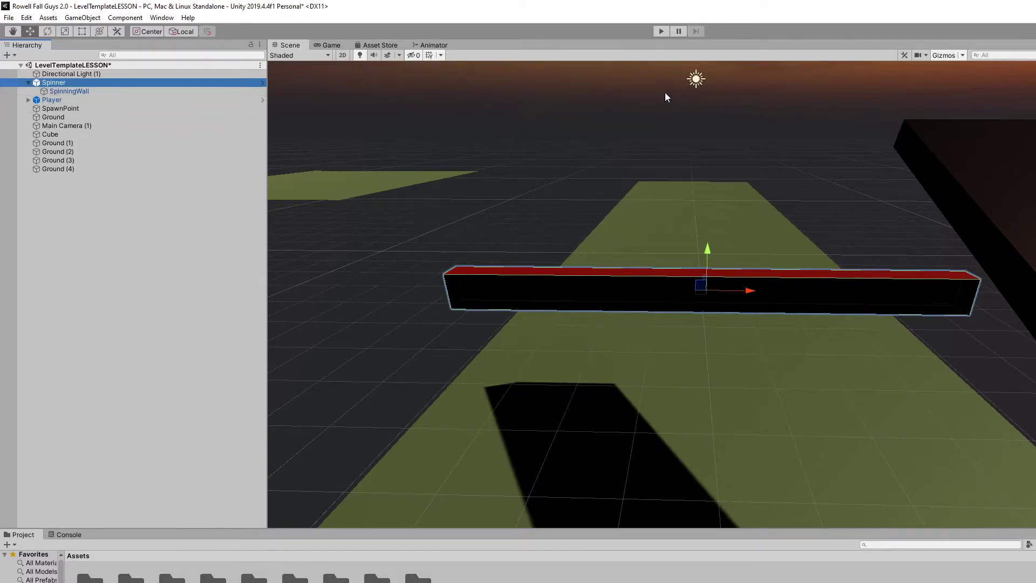
pyautogui.click(661, 30)
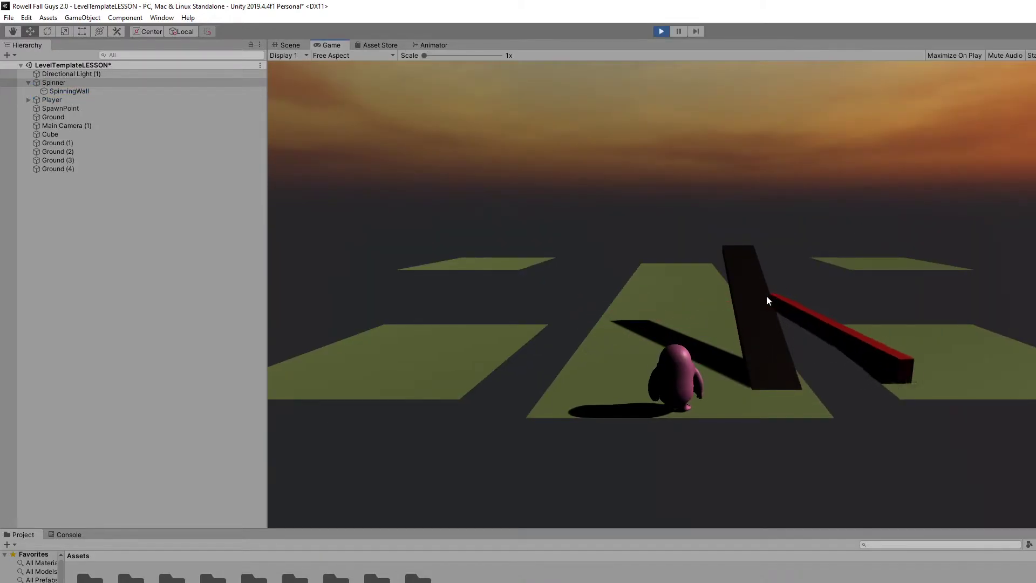
pyautogui.click(661, 32)
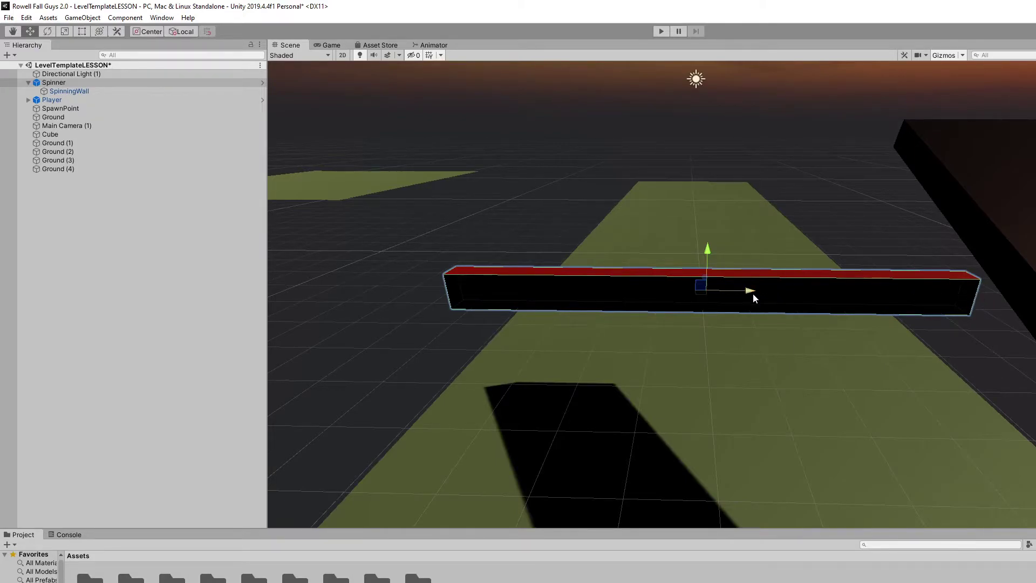
# Step: Shift the Spinner parent sideways, and move its SpinningWall child back across the main Ground strip to realign the rotation pivot
pyautogui.moveTo(753, 295); pyautogui.dragTo(496, 292)
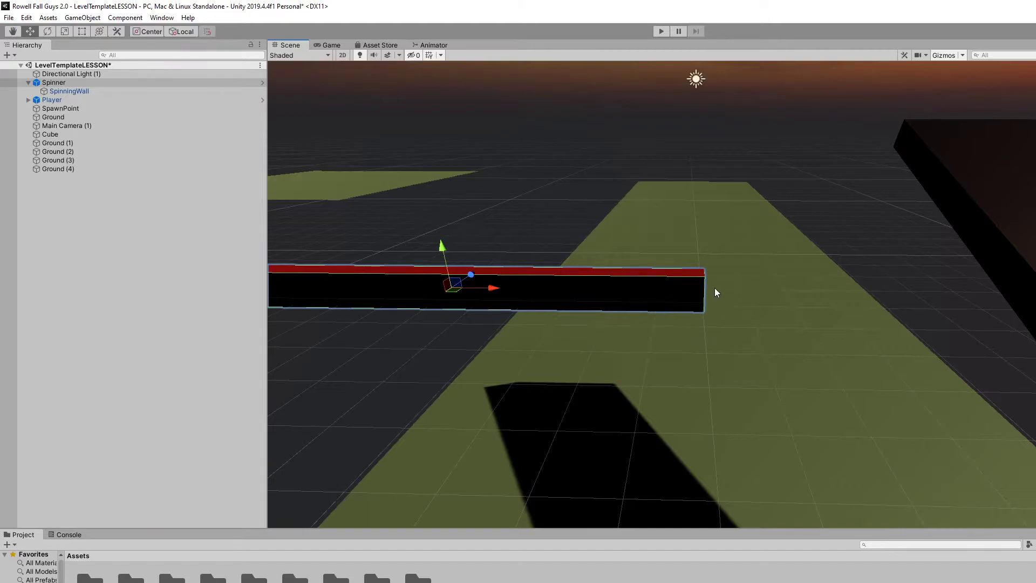
pyautogui.click(128, 91)
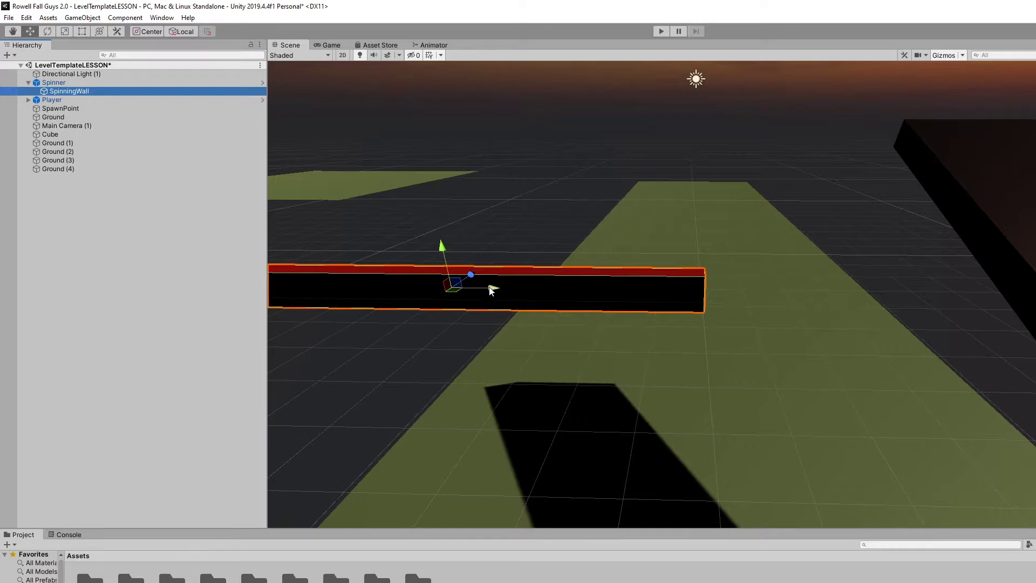
pyautogui.moveTo(491, 291); pyautogui.dragTo(738, 304)
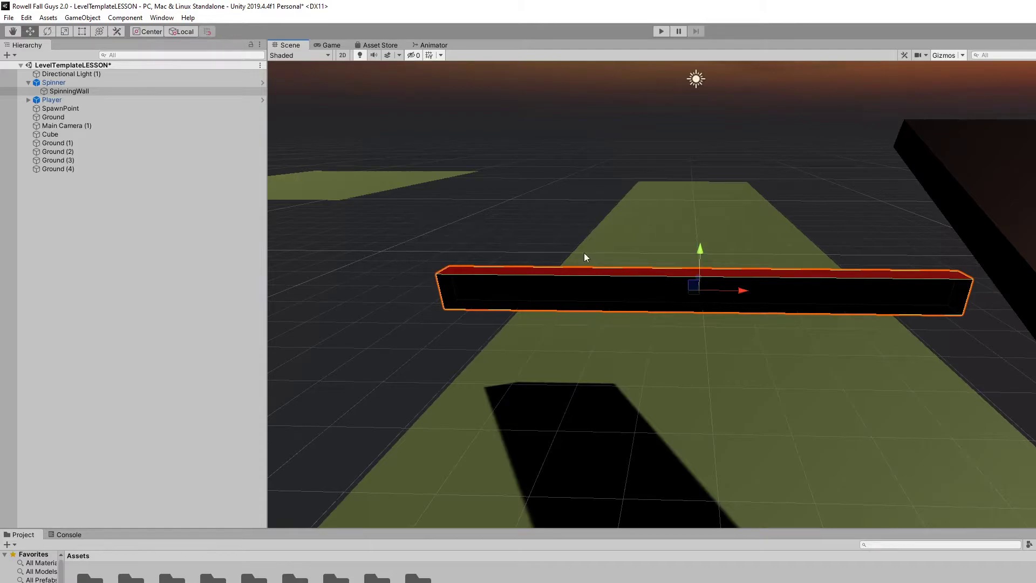
# Step: Run the level with the Spinner selected, walk and jump the player into the red spinning wall, and stop the run
pyautogui.click(102, 83)
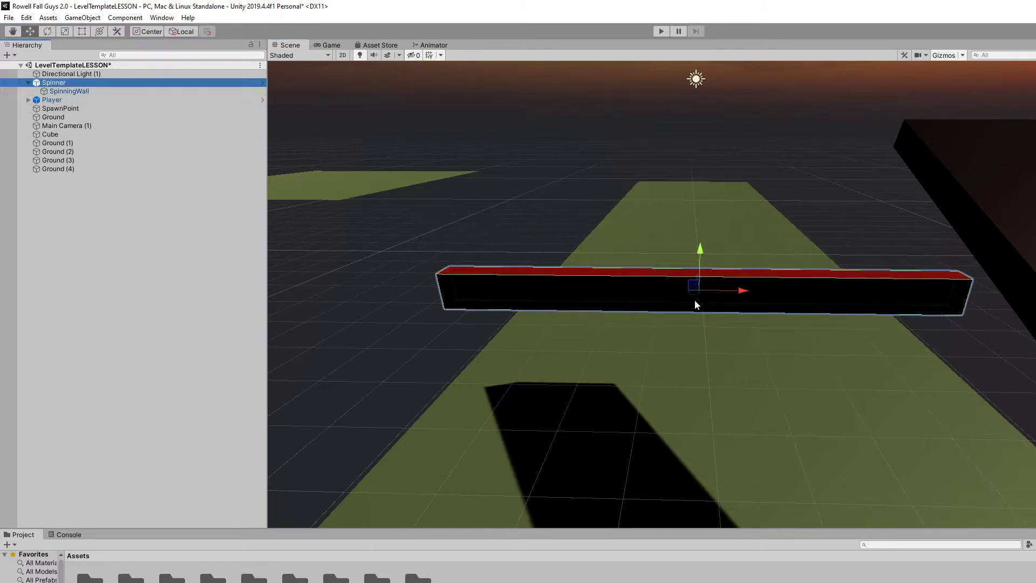
pyautogui.click(663, 32)
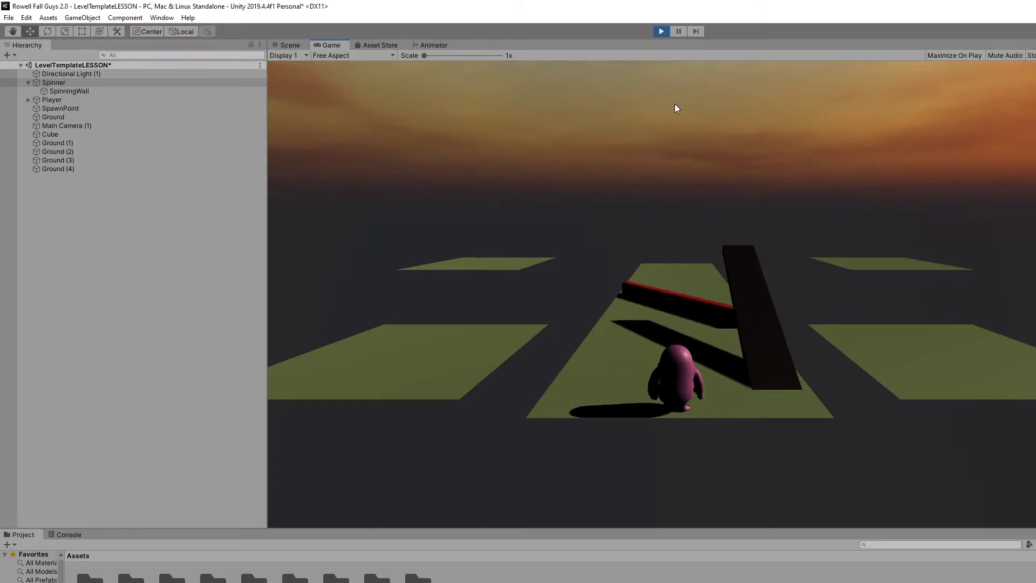
pyautogui.press('w')
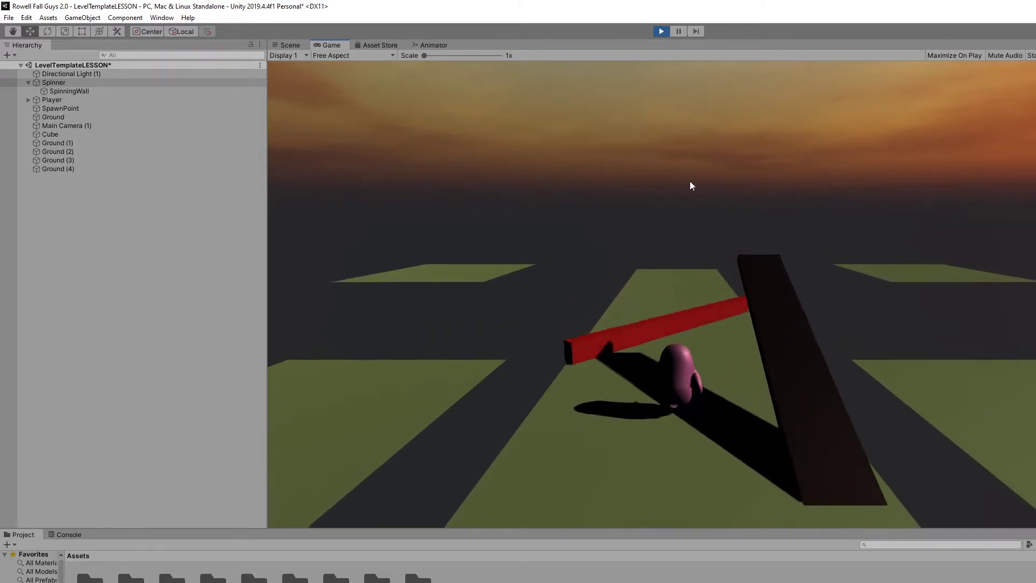
pyautogui.press('space')
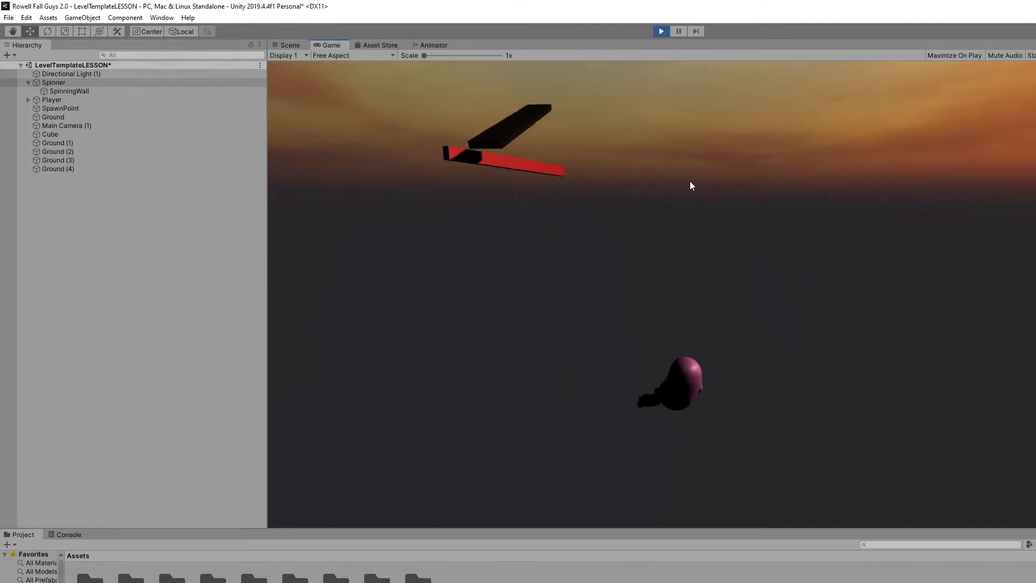
pyautogui.click(662, 31)
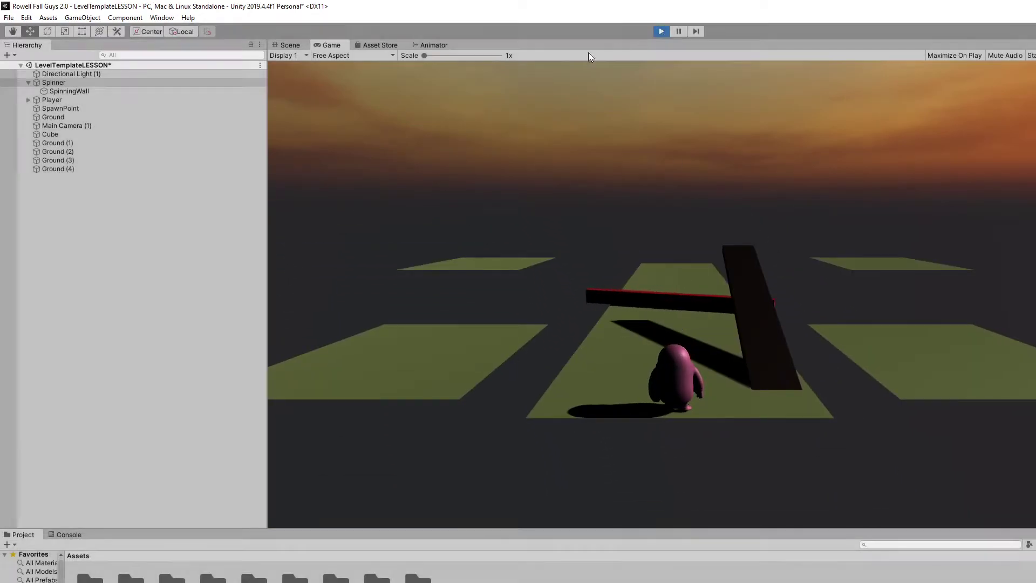
# Step: Check the alignment of the Spinner parent and its SpinningWall child by selecting them alternately
pyautogui.click(69, 90)
pyautogui.click(131, 82)
pyautogui.click(135, 90)
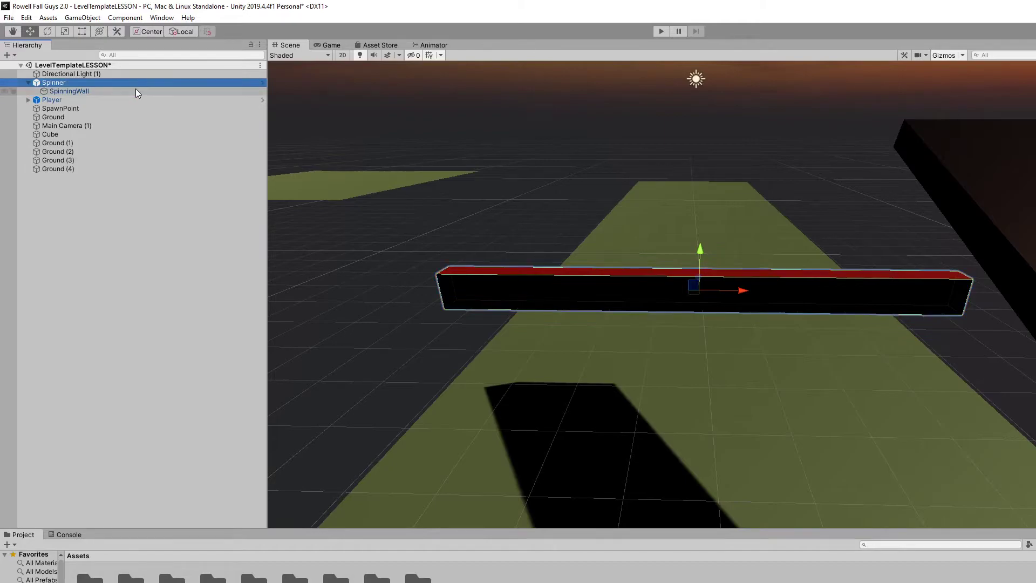
pyautogui.click(135, 83)
pyautogui.click(130, 92)
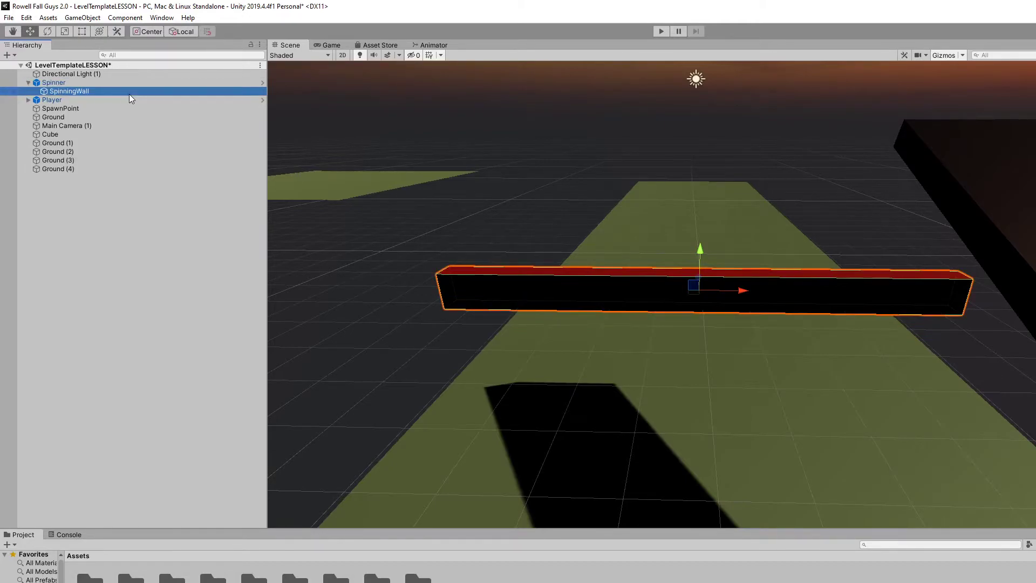
pyautogui.click(137, 84)
pyautogui.click(134, 93)
pyautogui.click(132, 82)
pyautogui.keyDown('alt'); pyautogui.moveTo(701, 306); pyautogui.dragTo(648, 329); pyautogui.keyUp('alt')
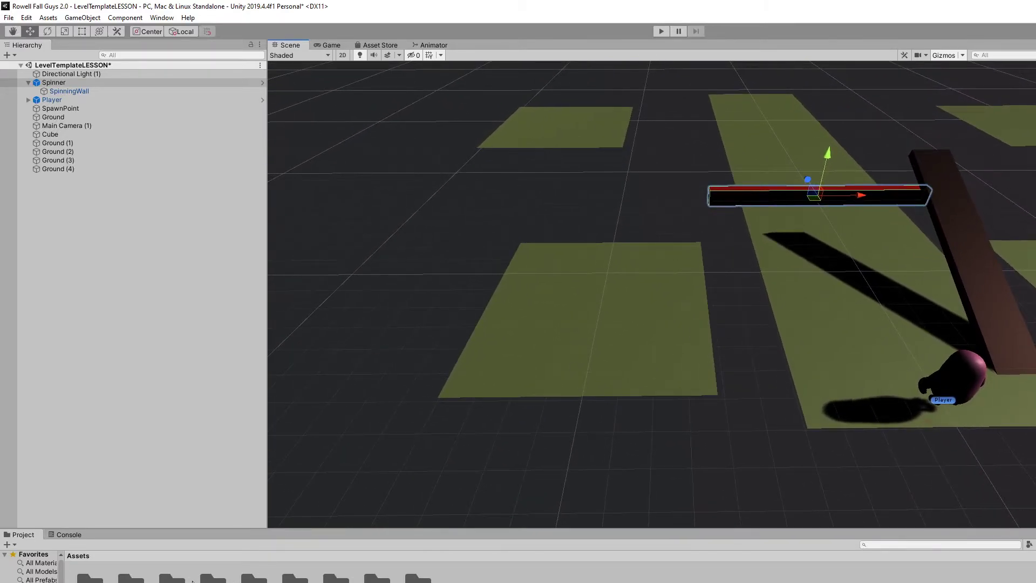
# Step: Place a second Spinner from the Prefabs folder over the side ground platform beside the main strip
pyautogui.doubleClick(253, 579)
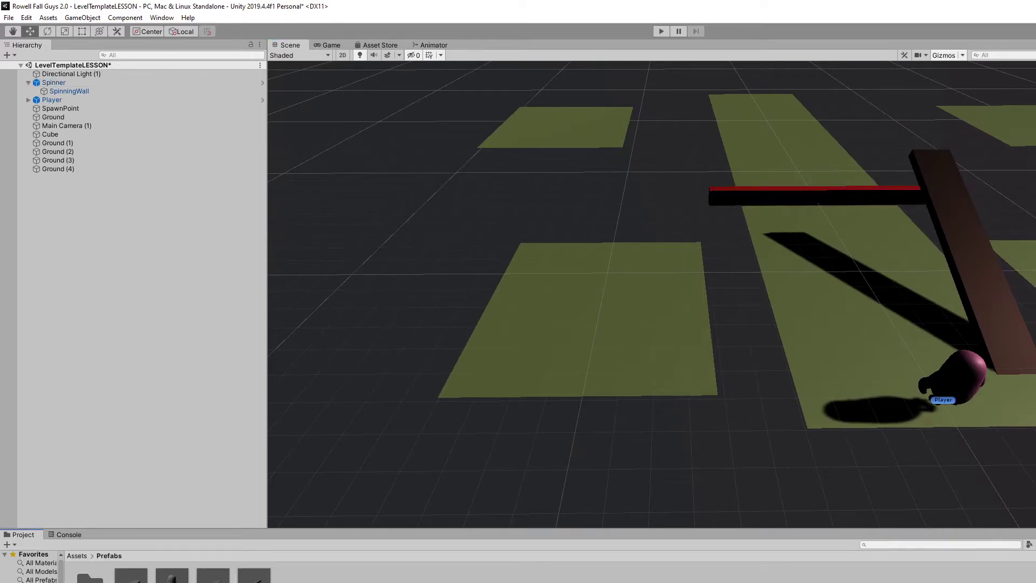
pyautogui.moveTo(254, 578); pyautogui.dragTo(782, 310)
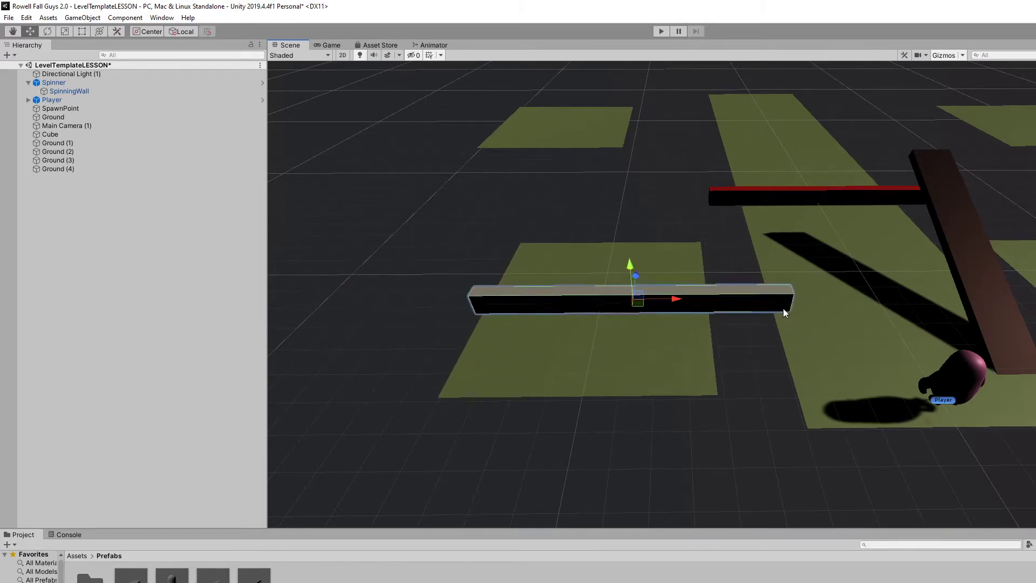
pyautogui.moveTo(673, 303); pyautogui.dragTo(643, 303)
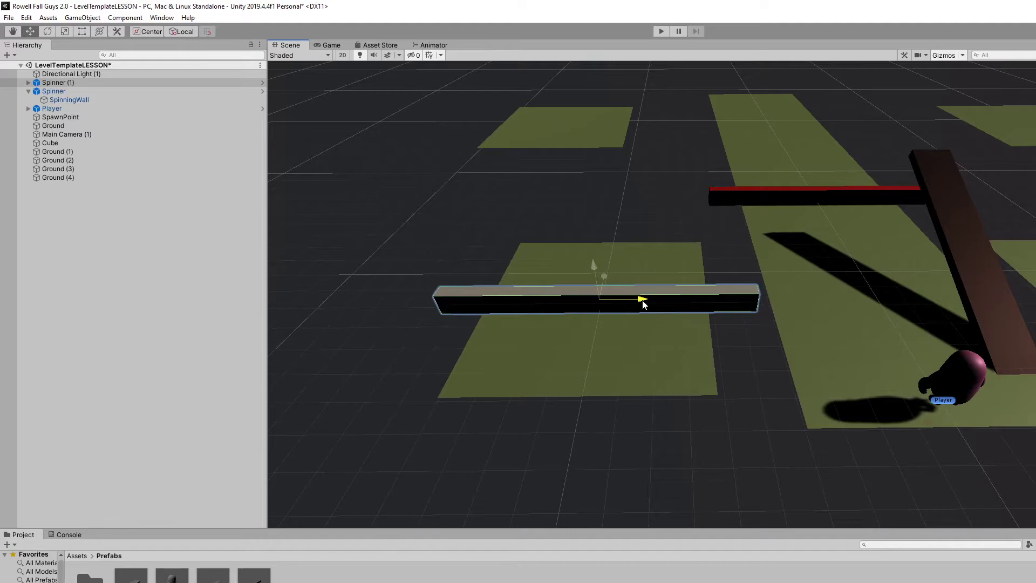
pyautogui.moveTo(685, 338)
pyautogui.mouseDown(button='right')
pyautogui.moveTo(676, 345)
pyautogui.moveTo(687, 336)
pyautogui.mouseUp(button='right')
pyautogui.press('w')
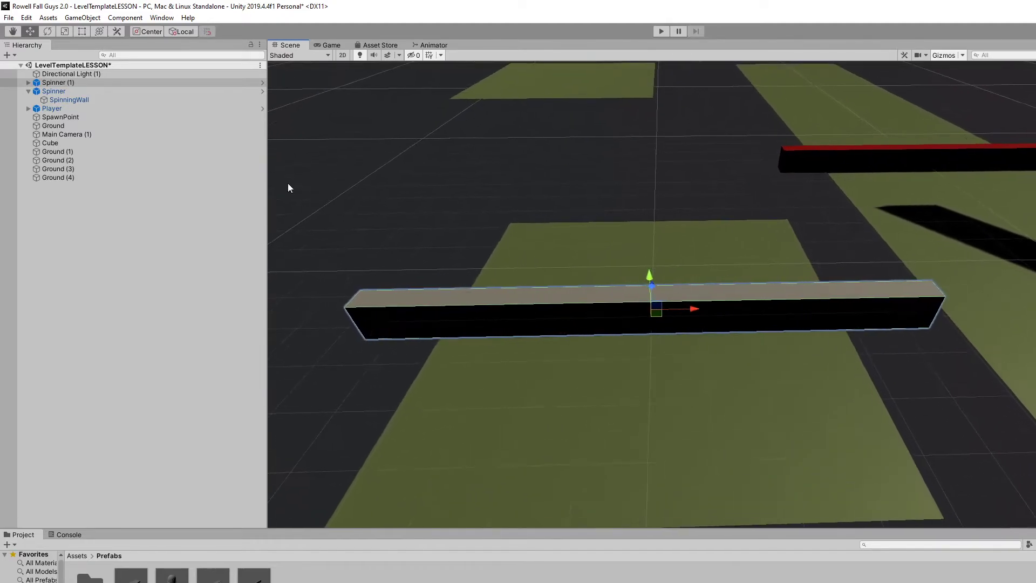
# Step: Expand Spinner (1) to show its SpinningWall child, and test the white wall's rotation in a run of the level
pyautogui.click(66, 83)
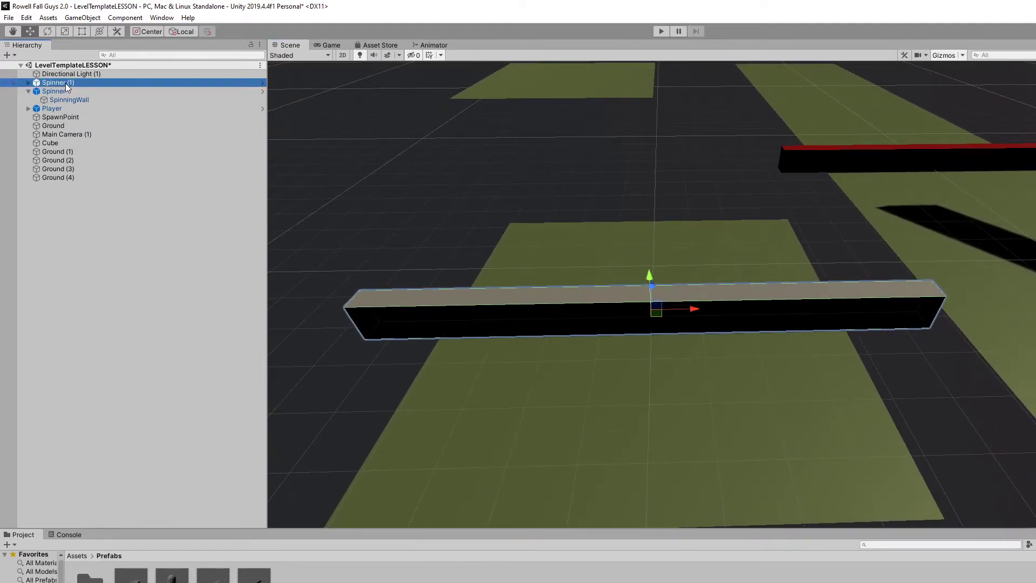
pyautogui.click(28, 83)
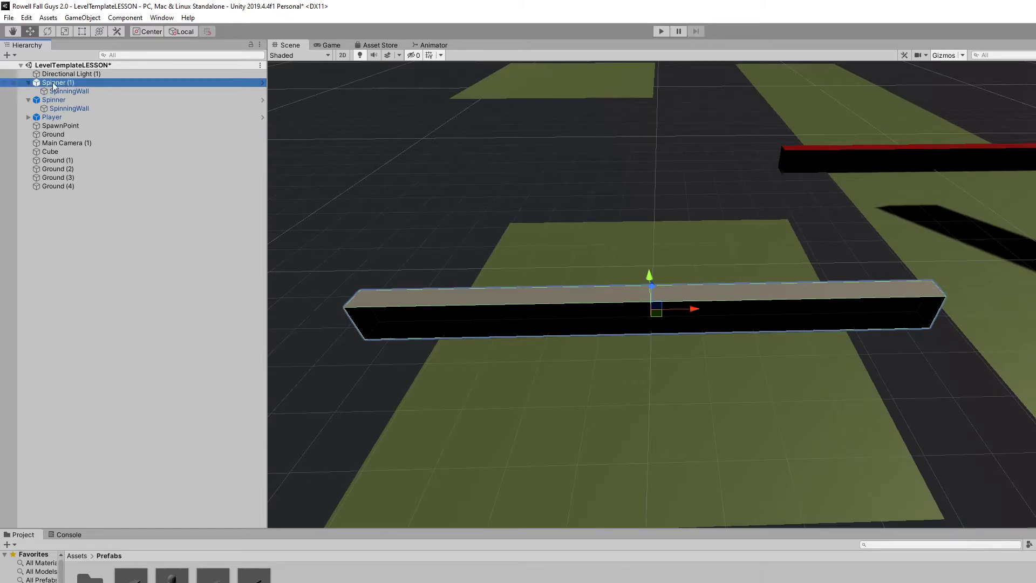
pyautogui.click(661, 32)
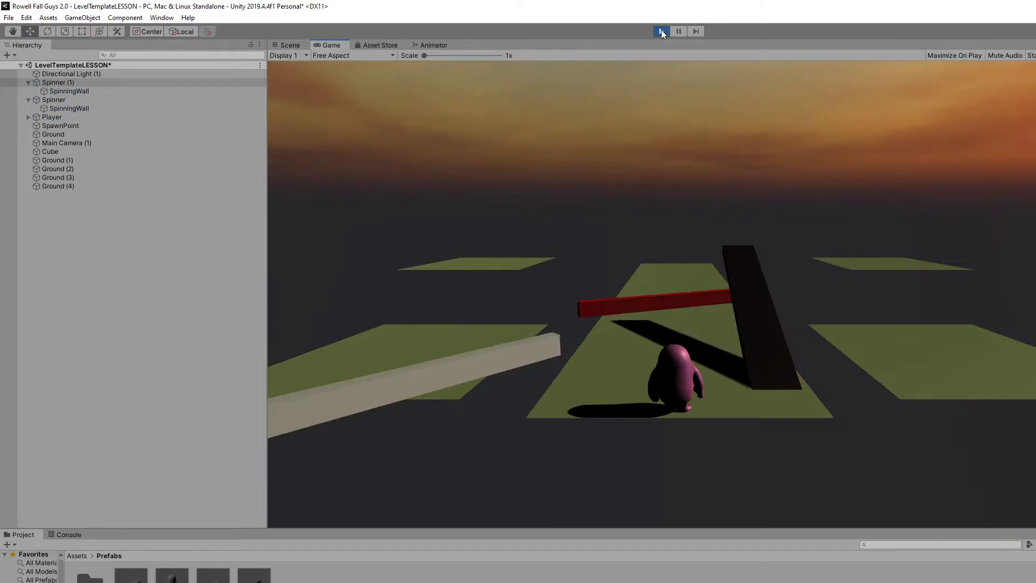
pyautogui.click(660, 31)
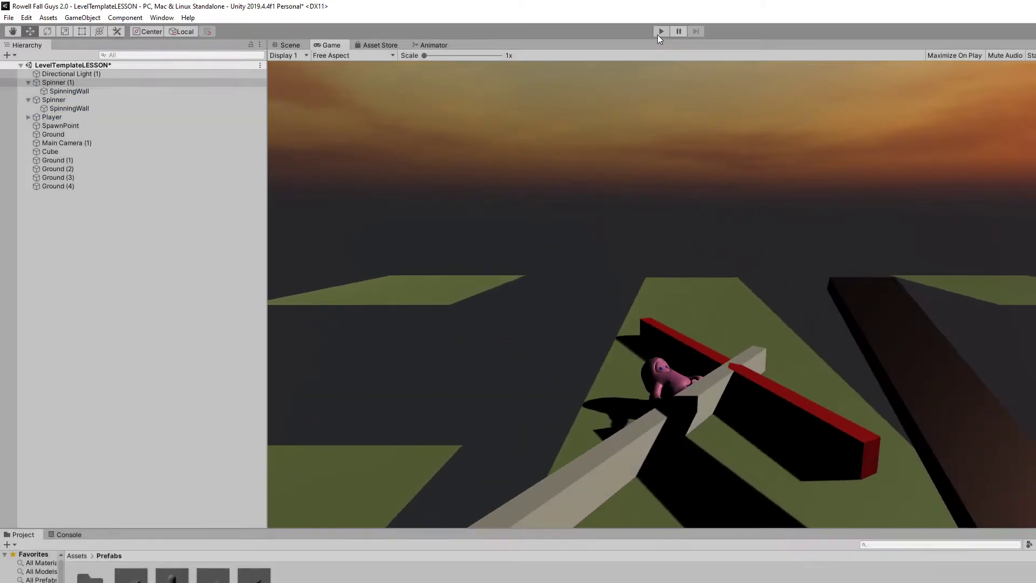
# Step: Align Spinner (1) and its SpinningWall child over the side ground platform, checking the rotation in a short run
pyautogui.click(156, 91)
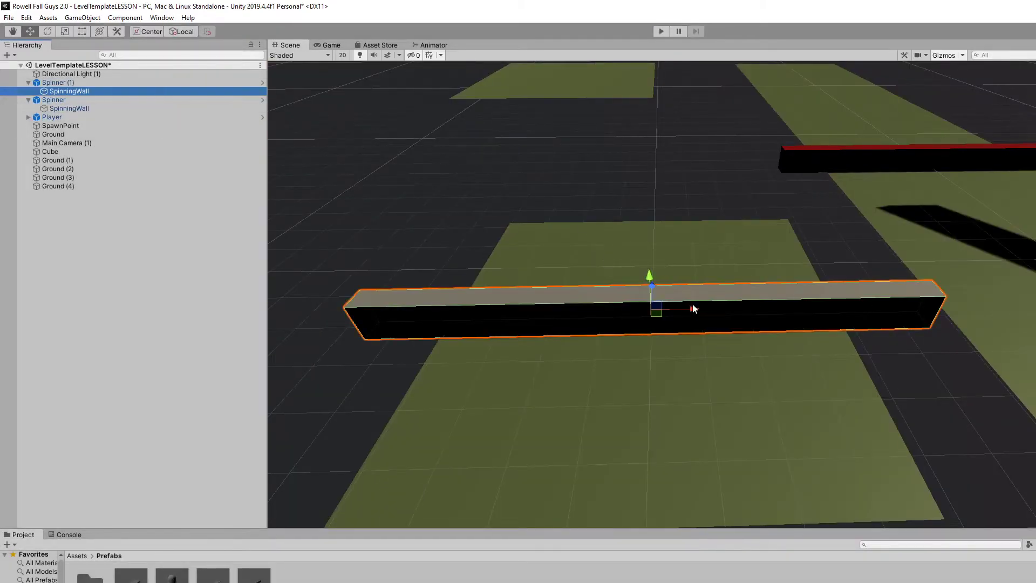
pyautogui.click(697, 312)
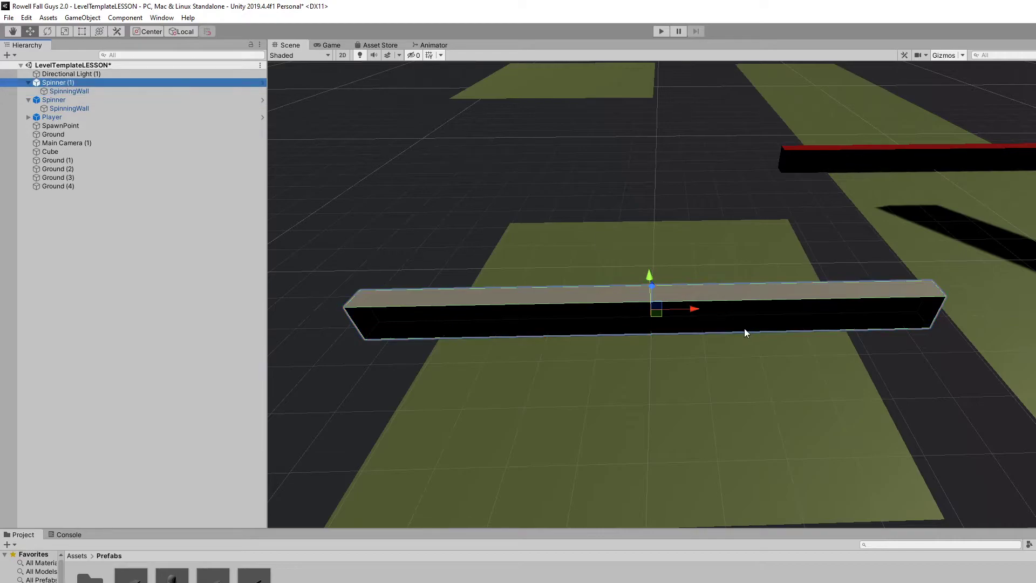
pyautogui.moveTo(674, 311)
pyautogui.mouseDown()
pyautogui.moveTo(406, 313)
pyautogui.moveTo(724, 324)
pyautogui.moveTo(686, 322)
pyautogui.mouseUp()
pyautogui.click(115, 91)
pyautogui.click(662, 31)
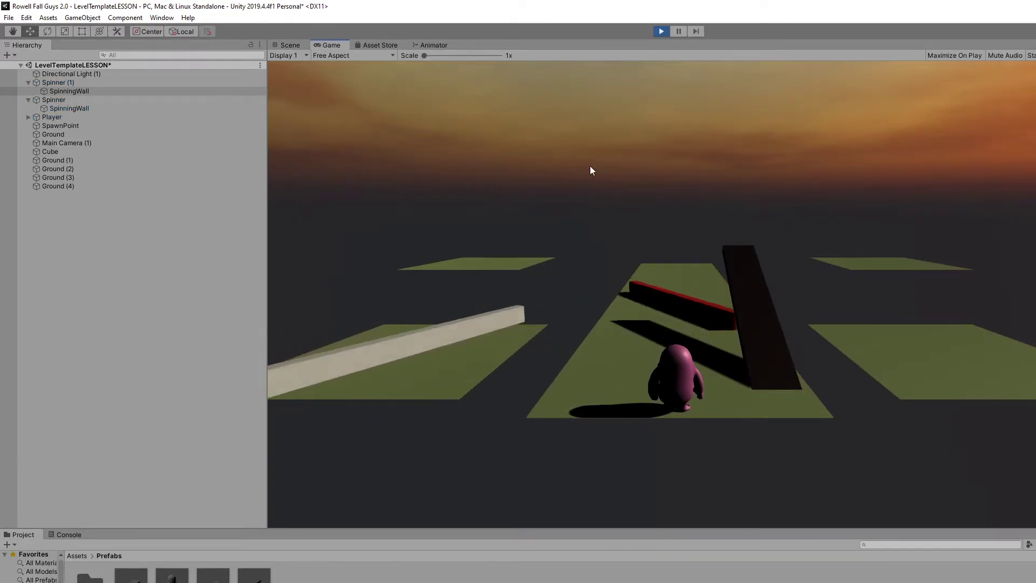
pyautogui.click(662, 32)
pyautogui.click(671, 302)
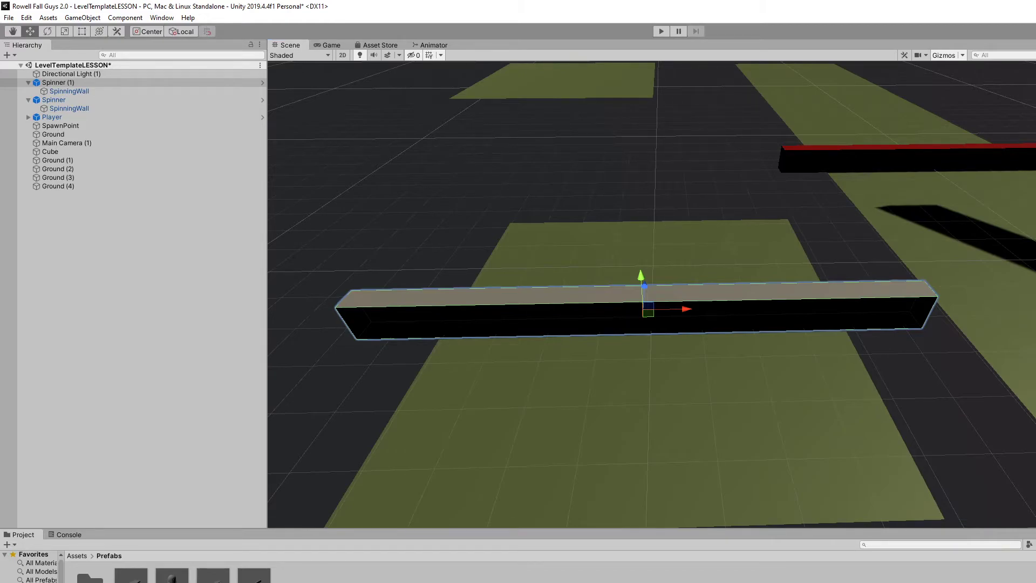
# Step: Run the level, move and jump the player onto the white spinning wall, and stop the run
pyautogui.click(662, 31)
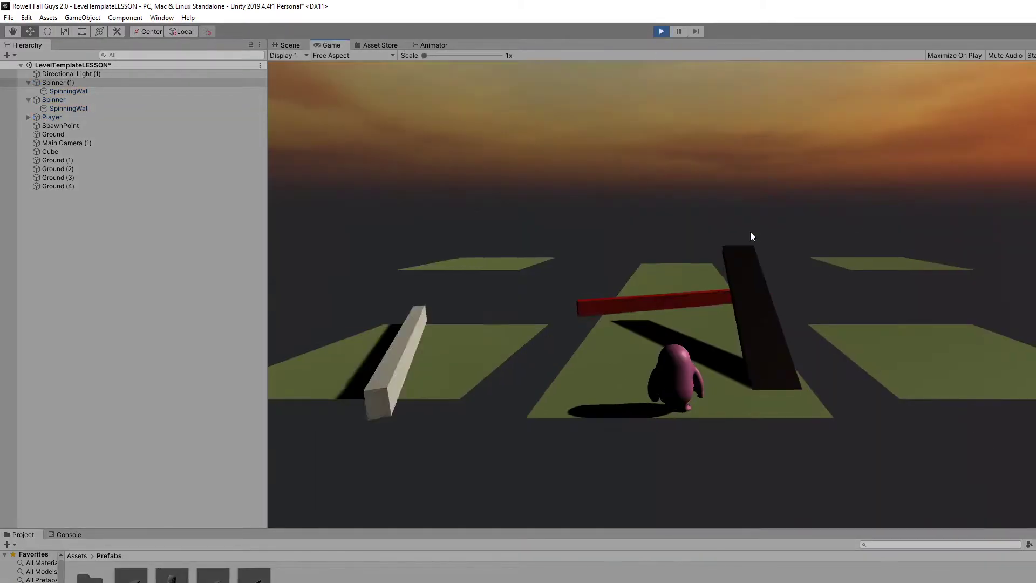
pyautogui.press('w')
pyautogui.press('a')
pyautogui.press('space')
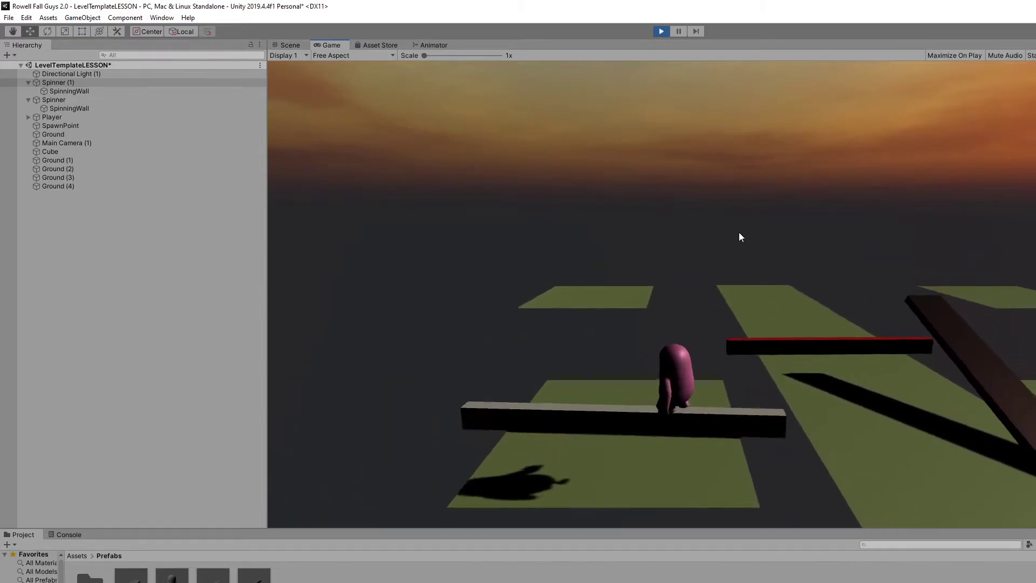
pyautogui.click(662, 31)
# Step: Create a Capsule object and place it on the empty ground platform on the opposite side of the main strip
pyautogui.moveTo(698, 204); pyautogui.dragTo(714, 228, button='right')
pyautogui.press('s')
pyautogui.press('d')
pyautogui.click(596, 178)
pyautogui.moveTo(620, 198); pyautogui.dragTo(642, 219, button='right')
pyautogui.press('w')
pyautogui.press('s')
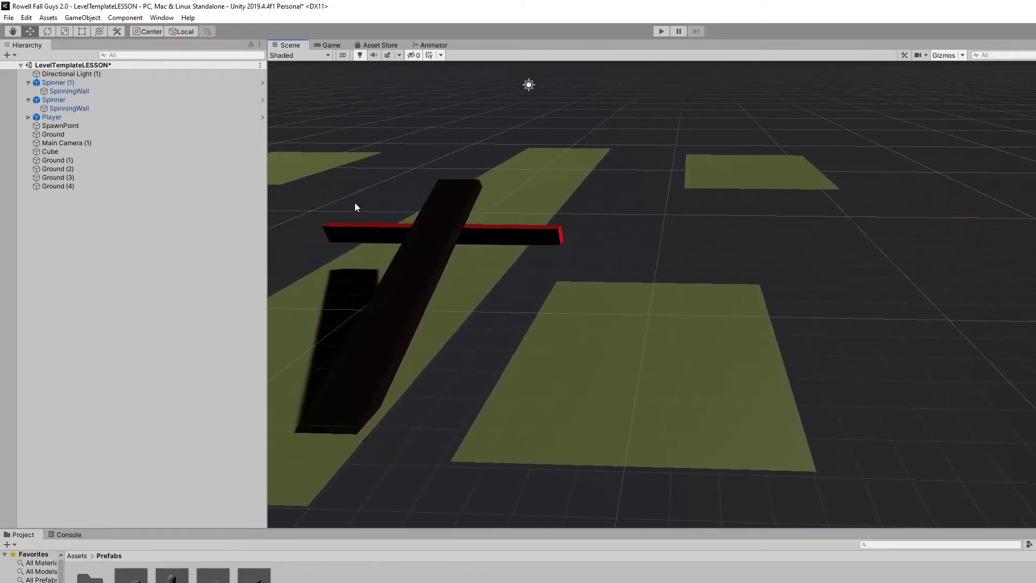
pyautogui.rightClick(83, 244)
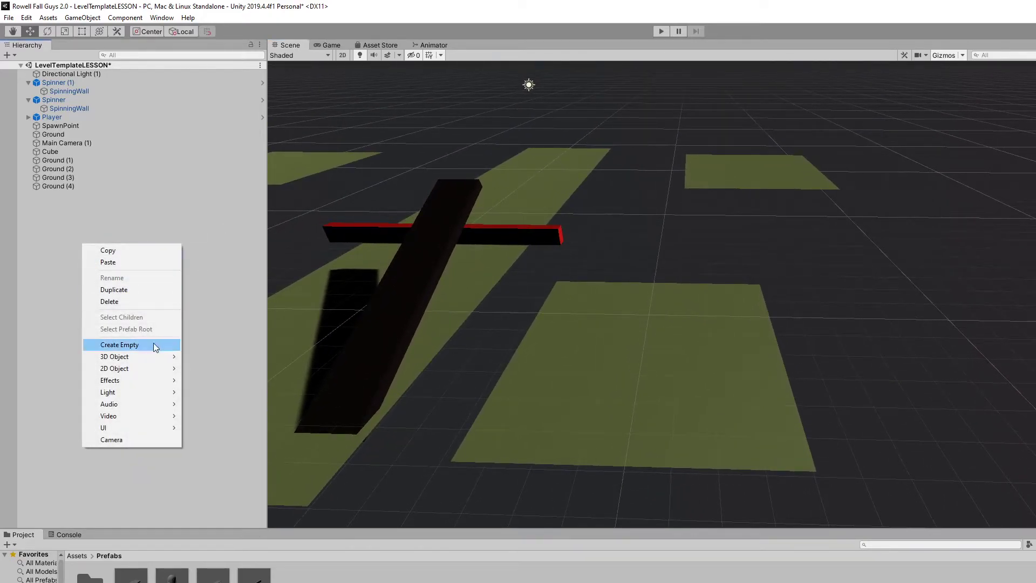
pyautogui.moveTo(154, 352)
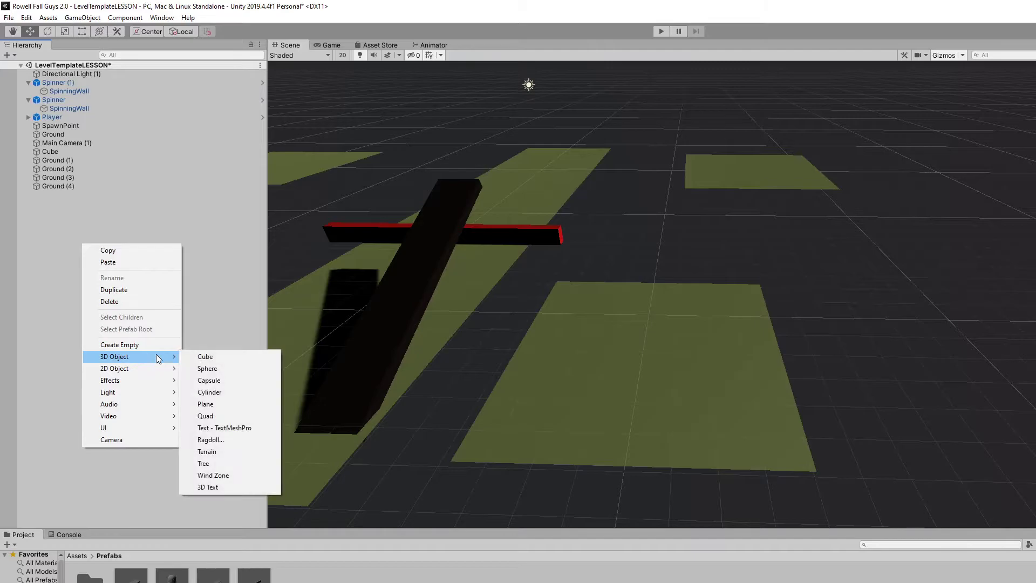
pyautogui.click(235, 380)
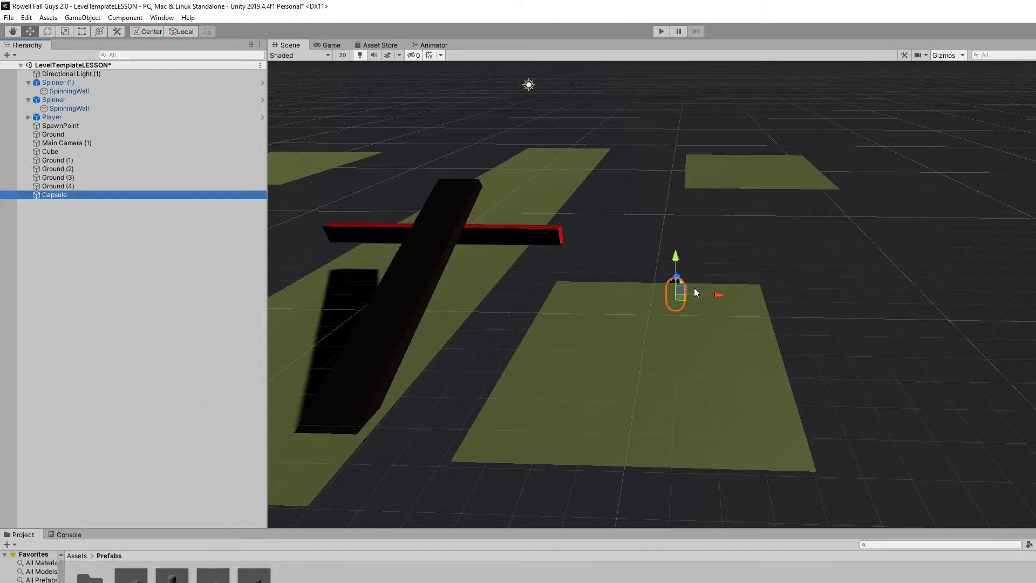
pyautogui.moveTo(682, 289); pyautogui.dragTo(688, 345)
# Step: Stretch the Capsule vertically into a tall pillar and raise it until it stands on the ground platform
pyautogui.press('r')
pyautogui.moveTo(628, 332); pyautogui.dragTo(622, 264)
pyautogui.press('w')
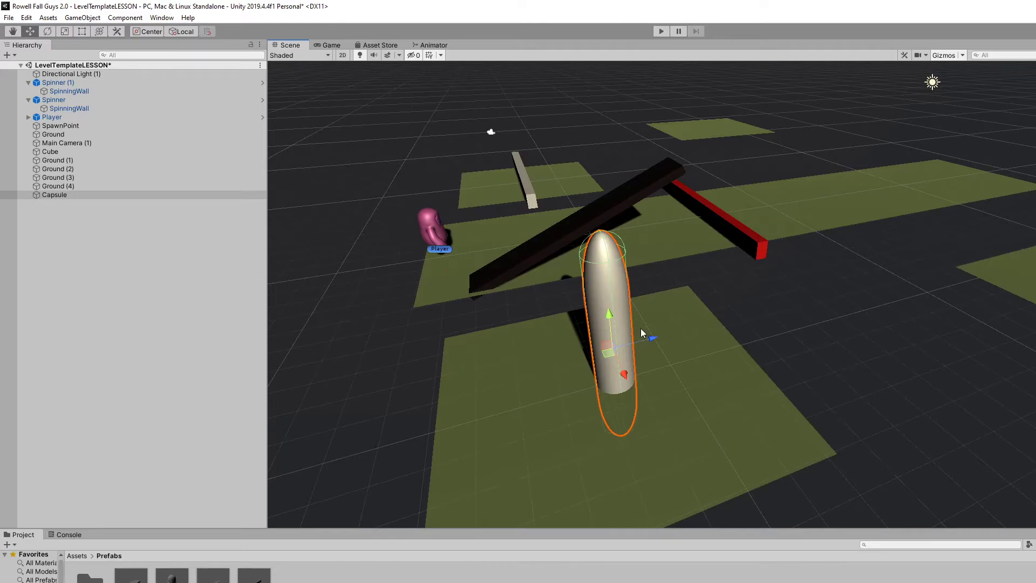
pyautogui.moveTo(610, 310); pyautogui.dragTo(610, 261)
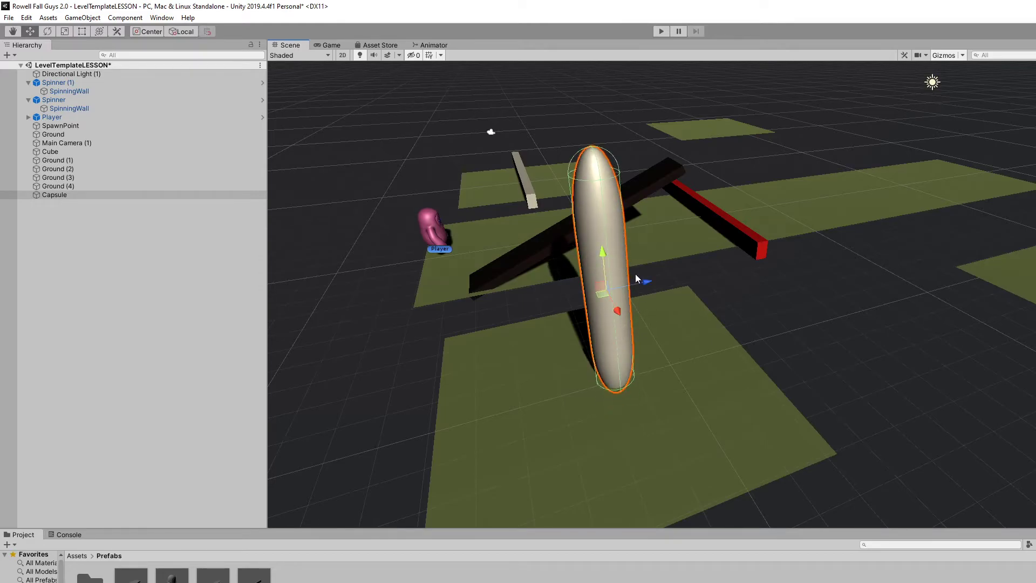
pyautogui.keyDown('alt'); pyautogui.moveTo(695, 325); pyautogui.dragTo(759, 345); pyautogui.keyUp('alt')
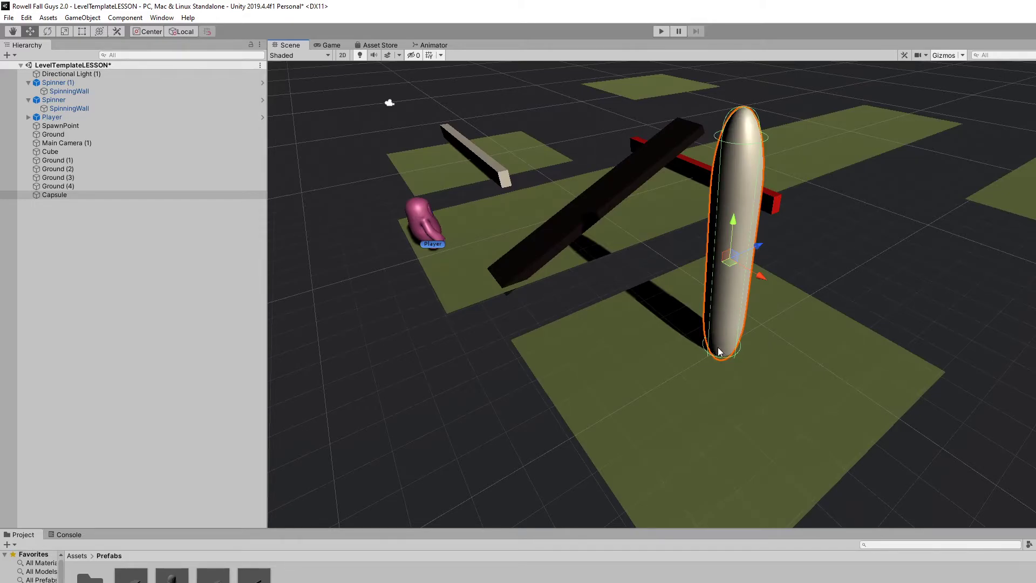
# Step: Rotate the Capsule so that it lies horizontally above the ground platform
pyautogui.keyDown('alt'); pyautogui.moveTo(702, 351); pyautogui.dragTo(645, 311); pyautogui.keyUp('alt')
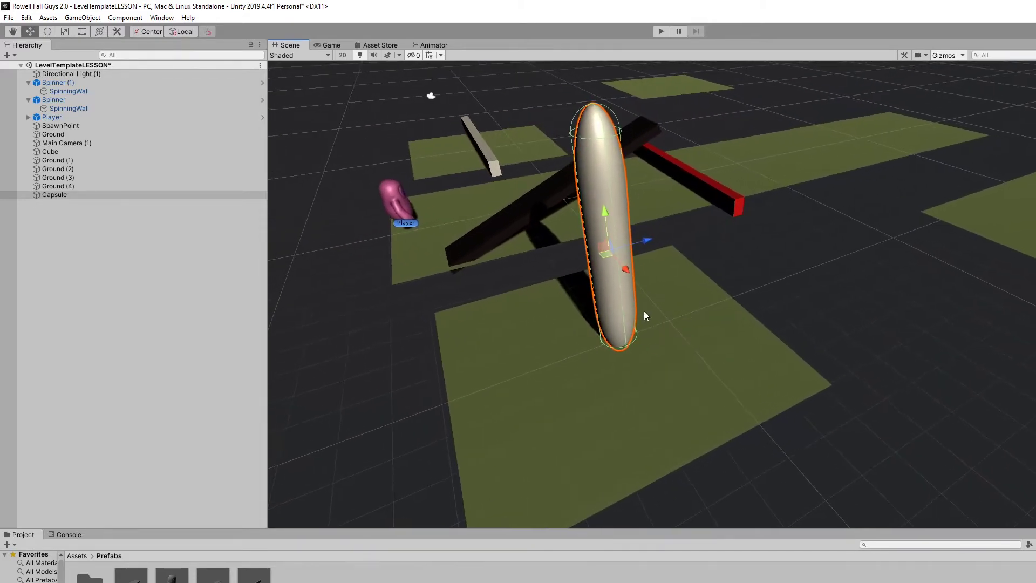
pyautogui.press('e')
pyautogui.moveTo(616, 213); pyautogui.dragTo(803, 189)
pyautogui.keyDown('alt'); pyautogui.moveTo(705, 274); pyautogui.dragTo(804, 217); pyautogui.keyUp('alt')
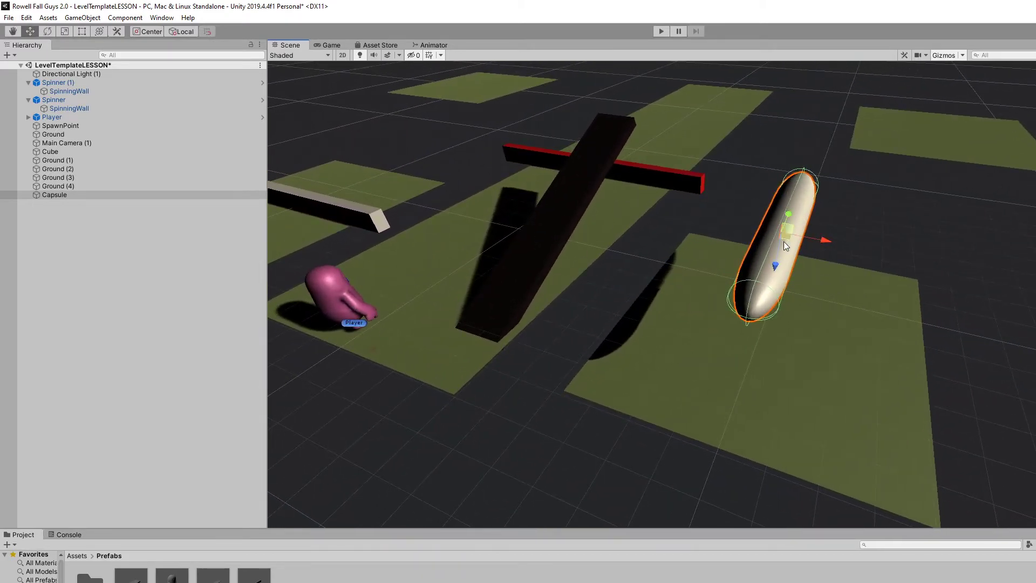
# Step: Lower the lying Capsule close to the ground platform and shift it lengthwise so one end overhangs the platform edge
pyautogui.moveTo(777, 265); pyautogui.dragTo(763, 314)
pyautogui.keyDown('alt'); pyautogui.moveTo(830, 326); pyautogui.dragTo(689, 339); pyautogui.keyUp('alt')
pyautogui.moveTo(717, 293); pyautogui.dragTo(799, 263)
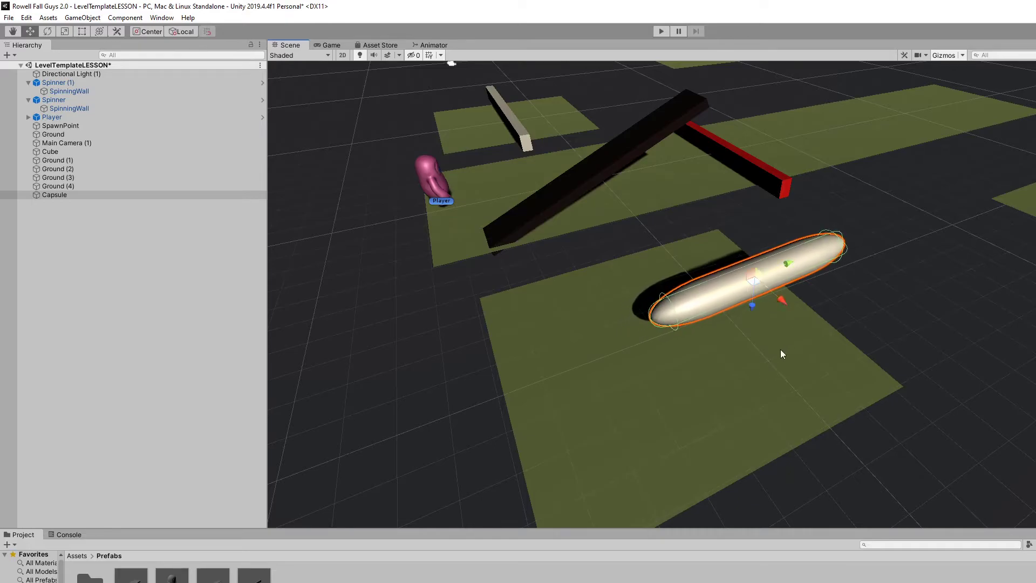
pyautogui.keyDown('alt'); pyautogui.moveTo(780, 349); pyautogui.dragTo(841, 289); pyautogui.keyUp('alt')
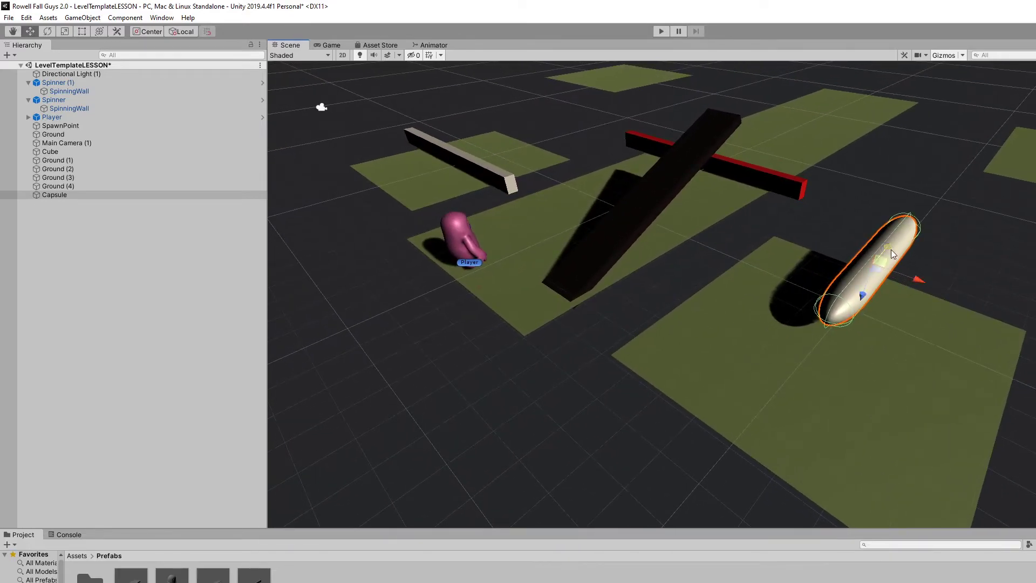
pyautogui.keyDown('alt'); pyautogui.moveTo(892, 249); pyautogui.dragTo(763, 300); pyautogui.keyUp('alt')
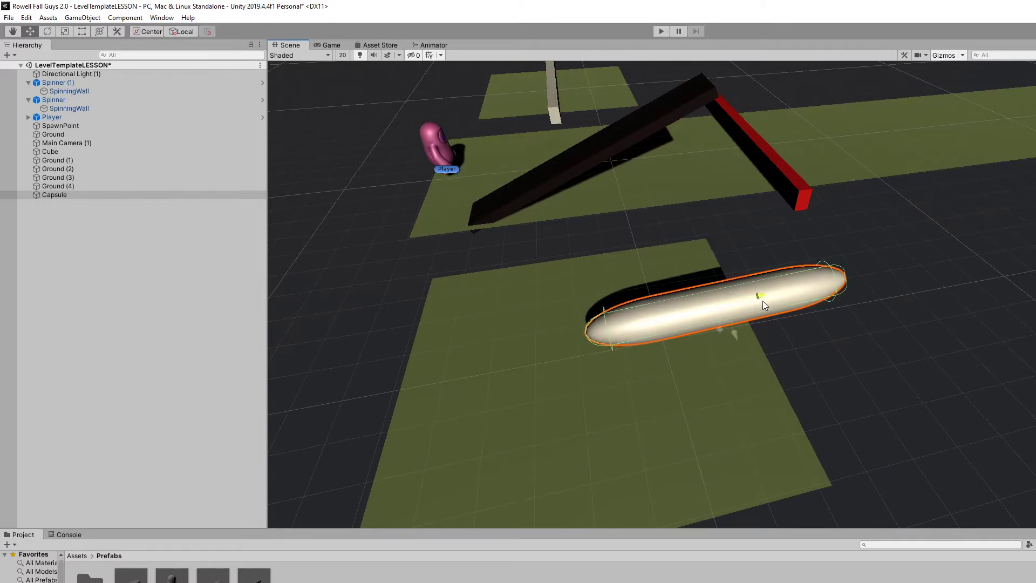
# Step: Rename the Capsule object to ClockHand
pyautogui.click(199, 317)
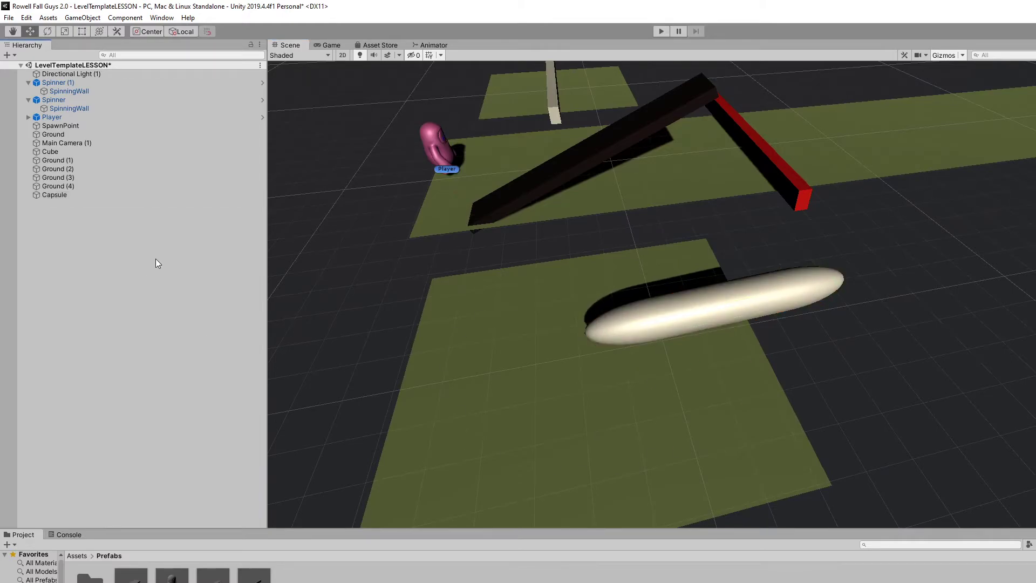
pyautogui.click(86, 196)
pyautogui.rightClick(86, 196)
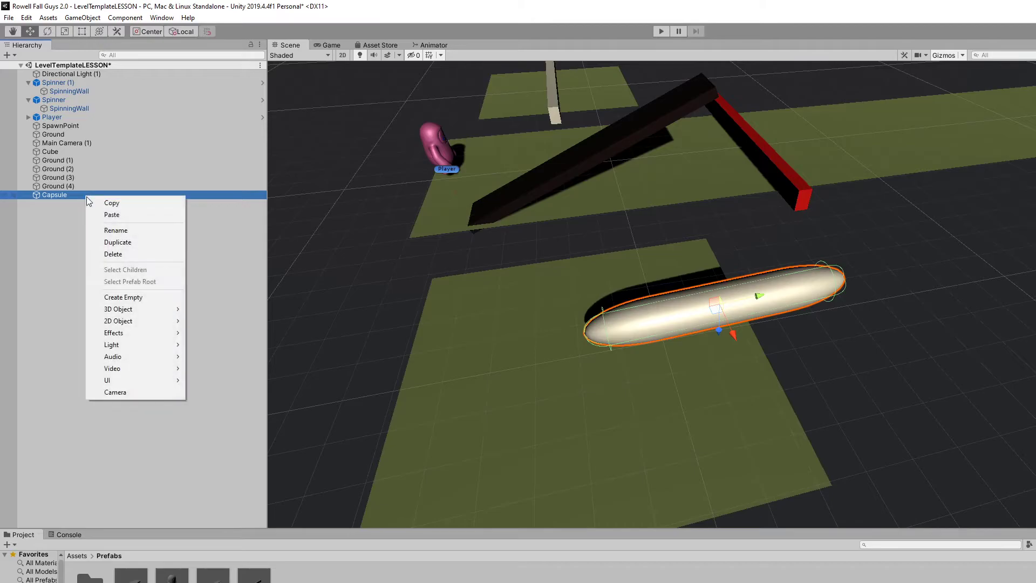
pyautogui.click(125, 231)
pyautogui.write('Clock')
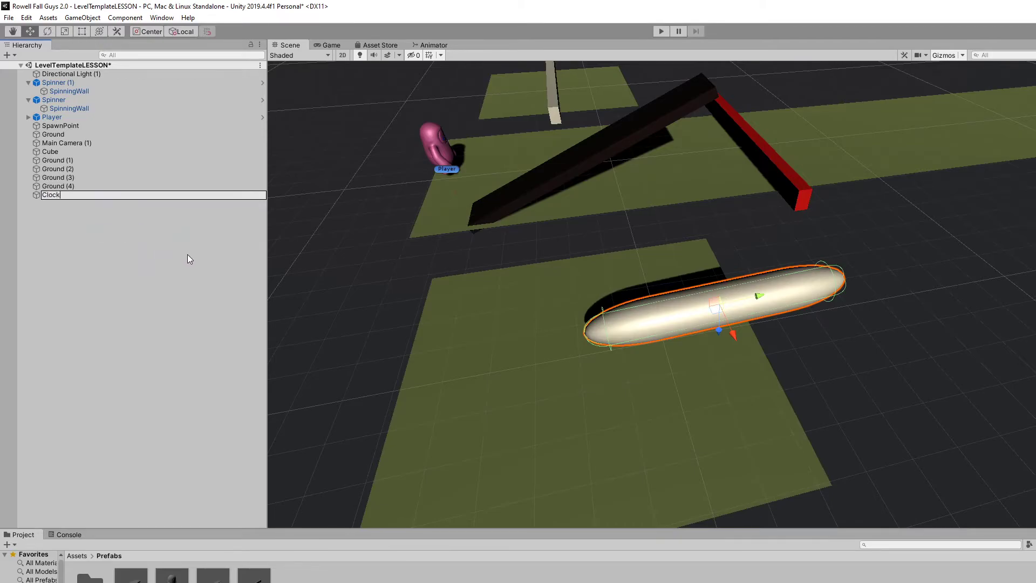
pyautogui.write('Hand')
pyautogui.press('Return')
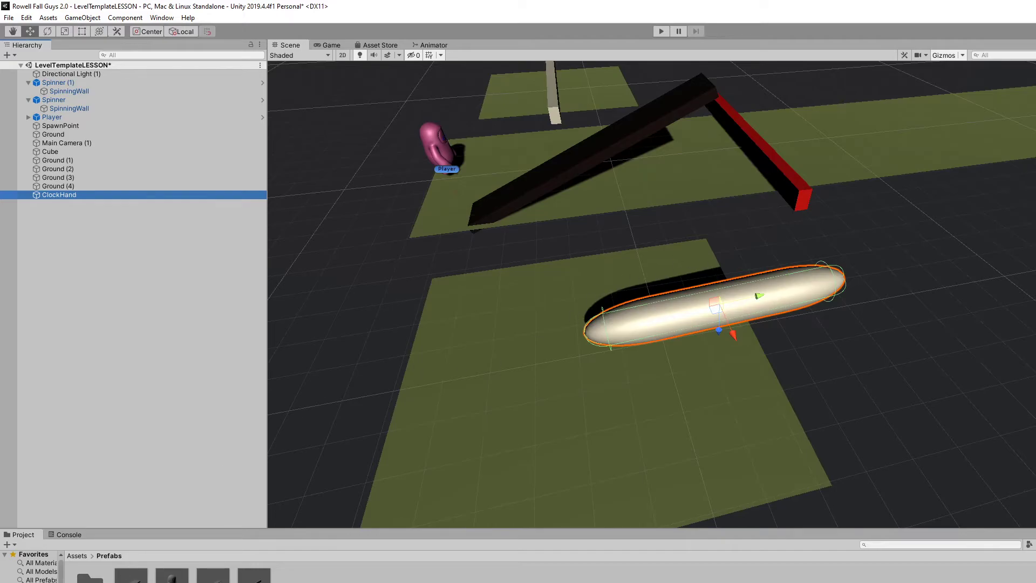
# Step: Open the project's Scripts folder, pick out the second-to-last script, and select the ClockHand object
pyautogui.click(76, 555)
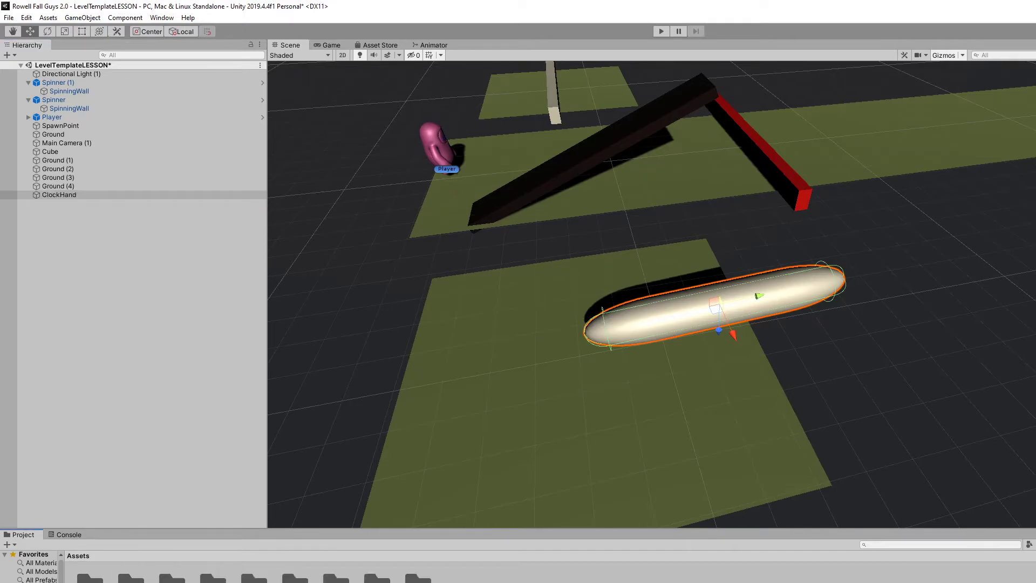
pyautogui.doubleClick(295, 577)
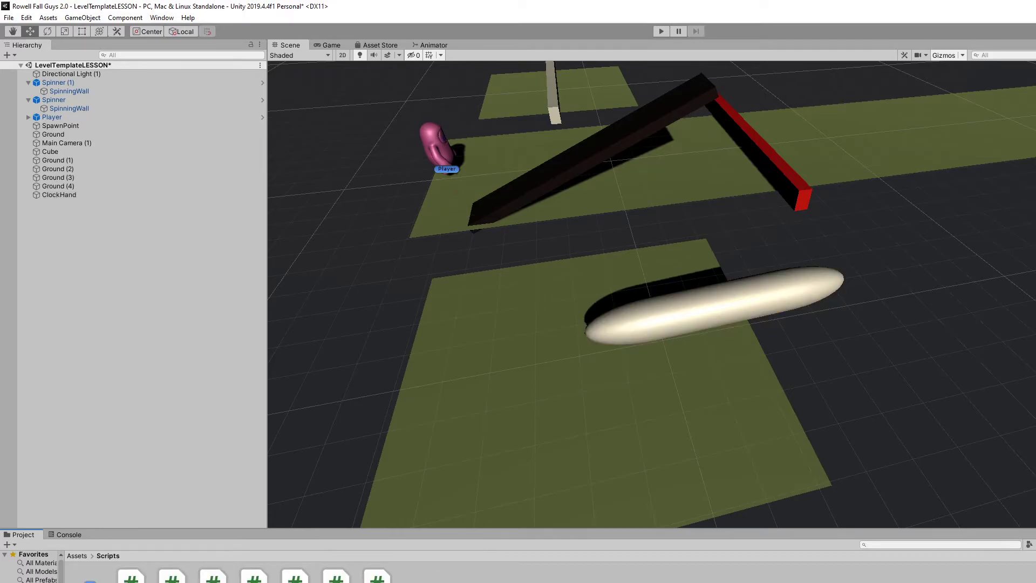
pyautogui.click(335, 577)
pyautogui.click(377, 577)
pyautogui.click(336, 577)
pyautogui.click(89, 196)
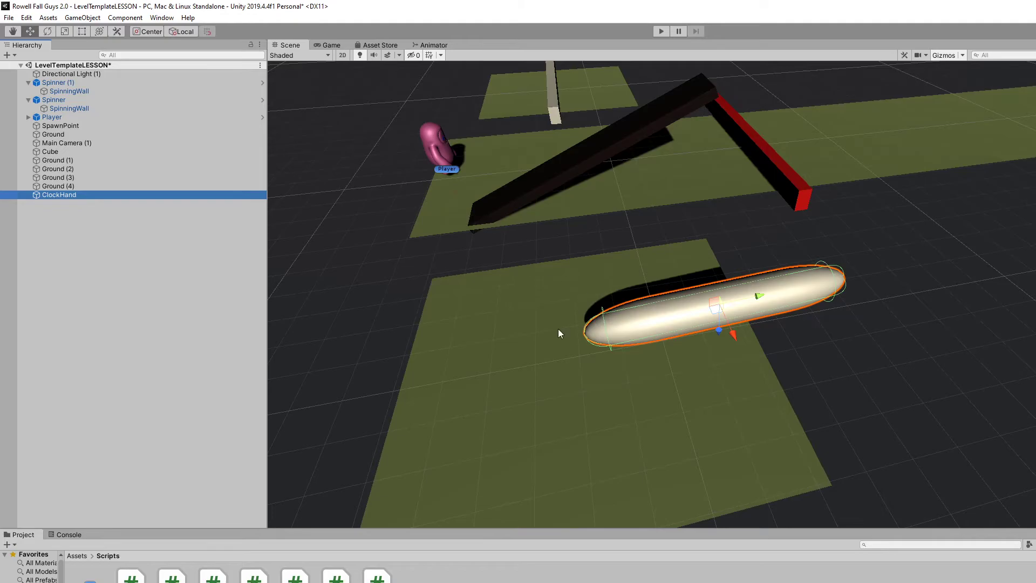
# Step: Create an empty GameObject and place it at the end of the ClockHand nearest the platform's centre as its pivot
pyautogui.click(61, 218)
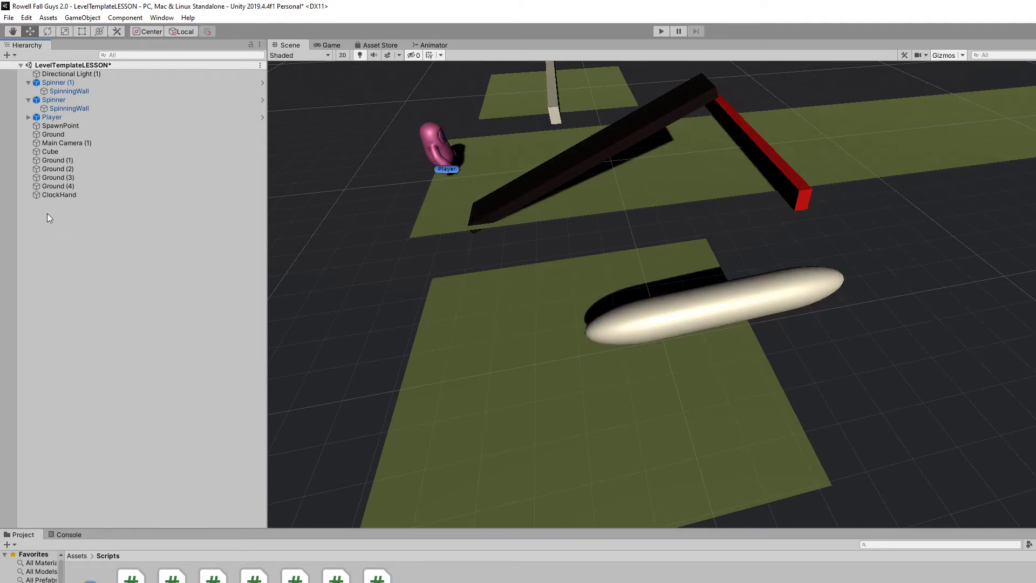
pyautogui.rightClick(48, 214)
pyautogui.rightClick(43, 216)
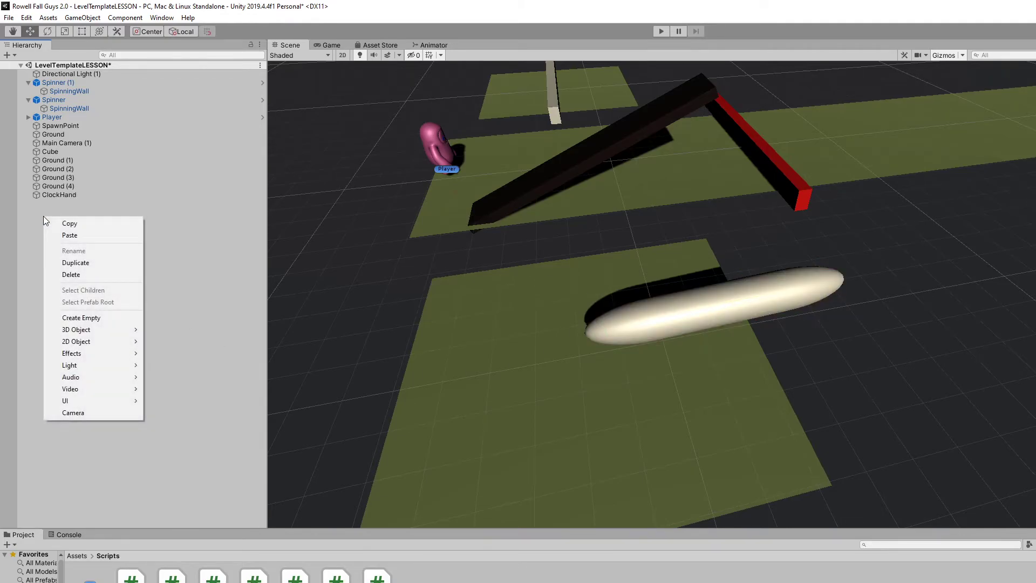
pyautogui.click(101, 315)
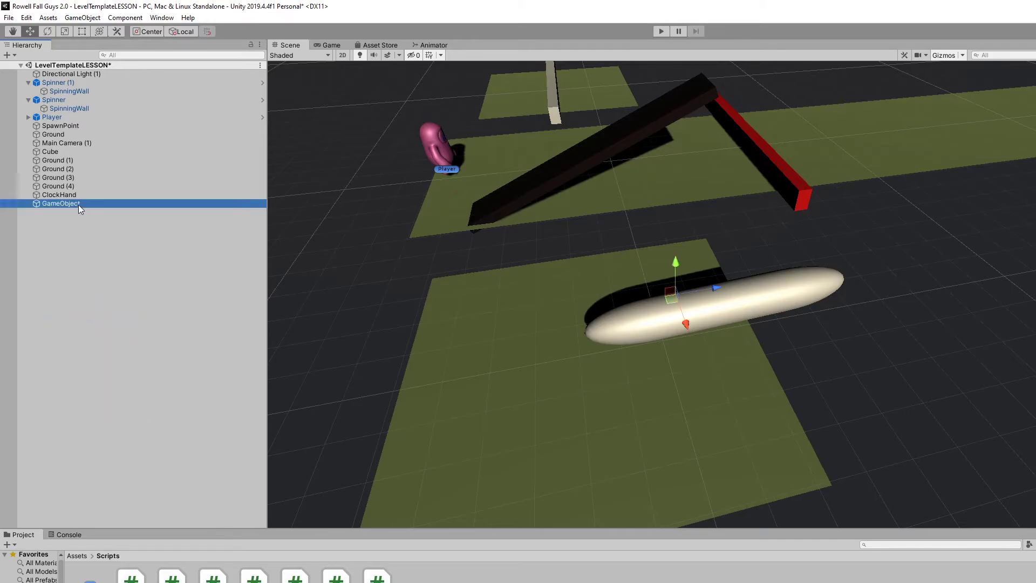
pyautogui.moveTo(715, 289); pyautogui.dragTo(636, 307)
pyautogui.moveTo(636, 329); pyautogui.dragTo(669, 358, button='right')
pyautogui.press('w')
pyautogui.keyDown('alt'); pyautogui.moveTo(669, 358); pyautogui.dragTo(635, 327); pyautogui.keyUp('alt')
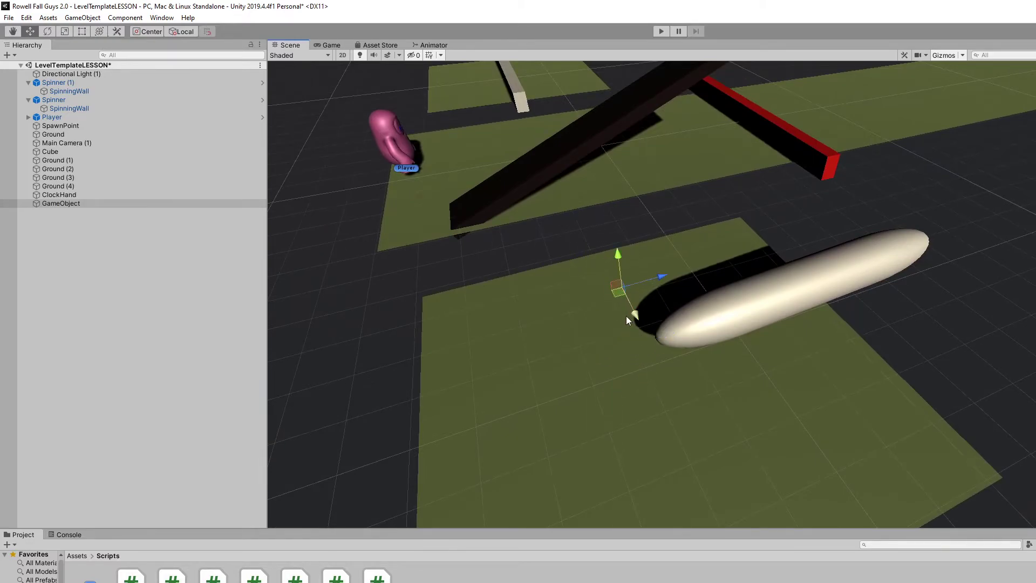
pyautogui.keyDown('alt'); pyautogui.moveTo(662, 306); pyautogui.dragTo(794, 264); pyautogui.keyUp('alt')
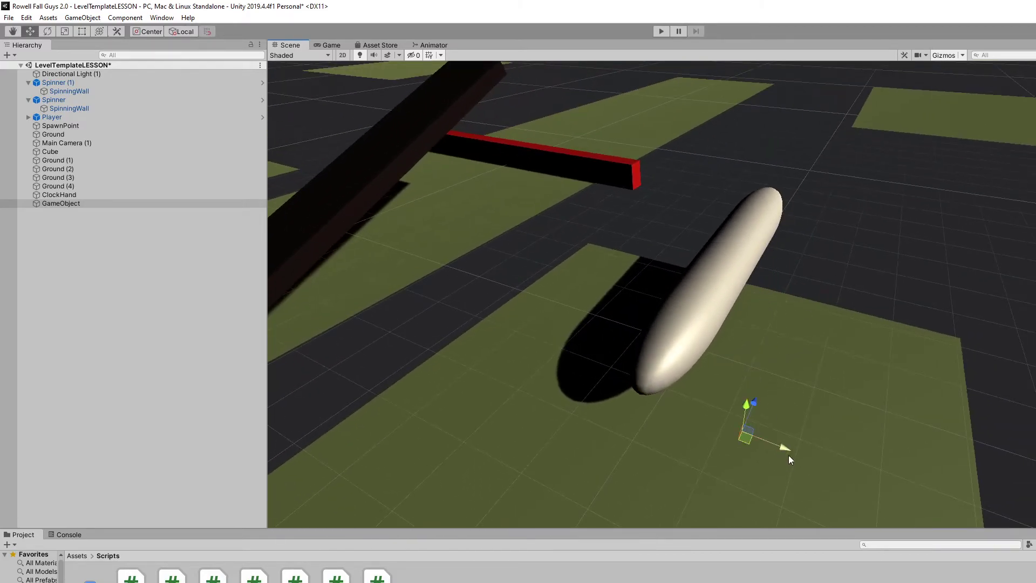
pyautogui.keyDown('alt'); pyautogui.moveTo(685, 417); pyautogui.dragTo(620, 389); pyautogui.keyUp('alt')
# Step: Rename the empty GameObject to ClockSpinner and make ClockHand its child
pyautogui.rightClick(95, 205)
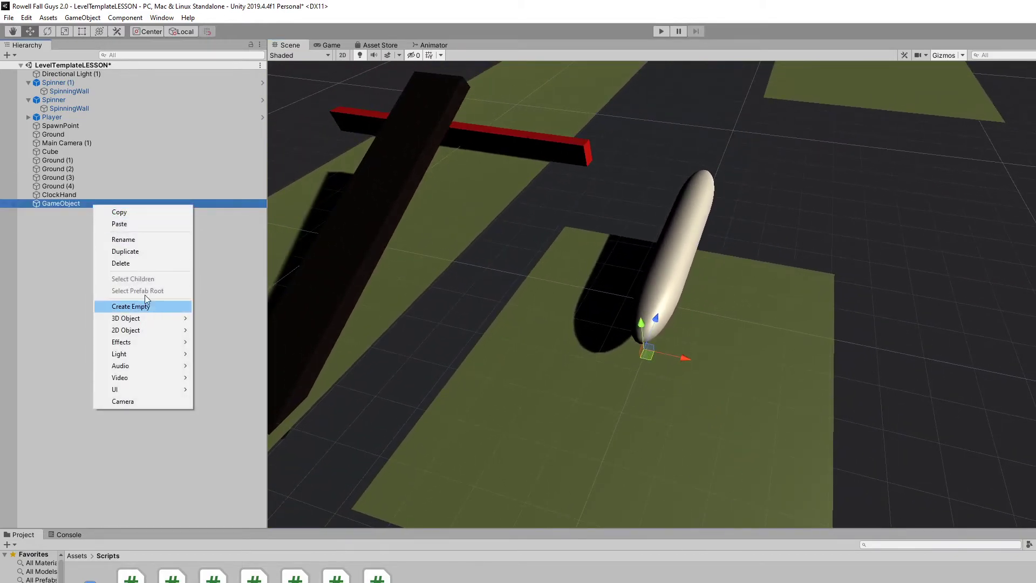
pyautogui.click(145, 243)
pyautogui.write('ClockS')
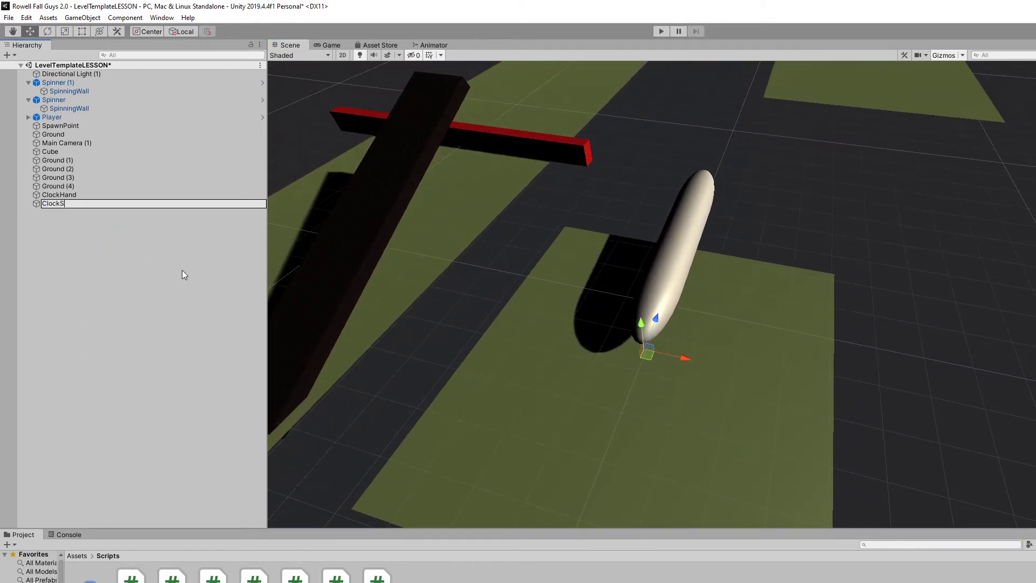
pyautogui.write('pinner')
pyautogui.press('Return')
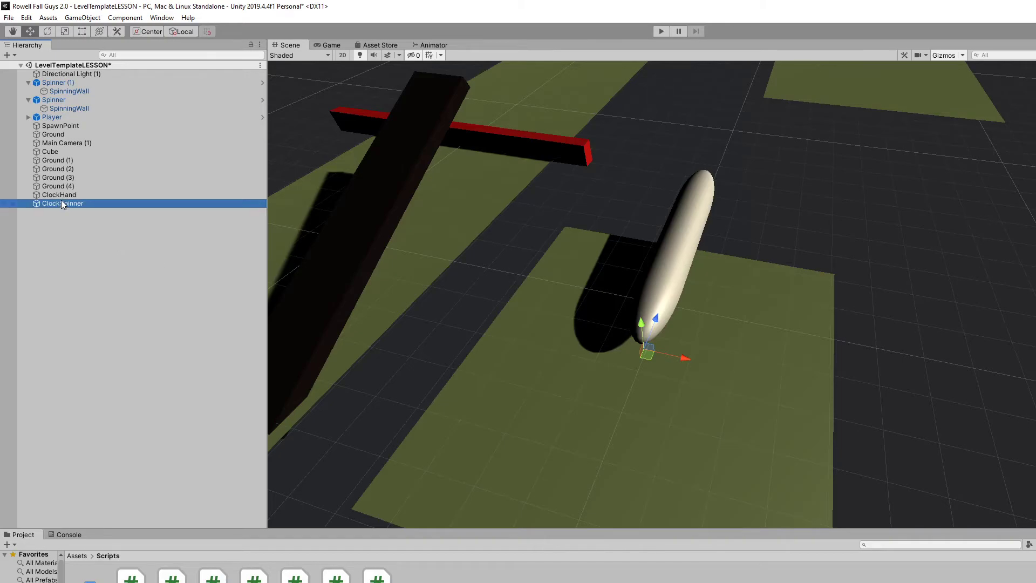
pyautogui.moveTo(54, 193); pyautogui.dragTo(79, 203)
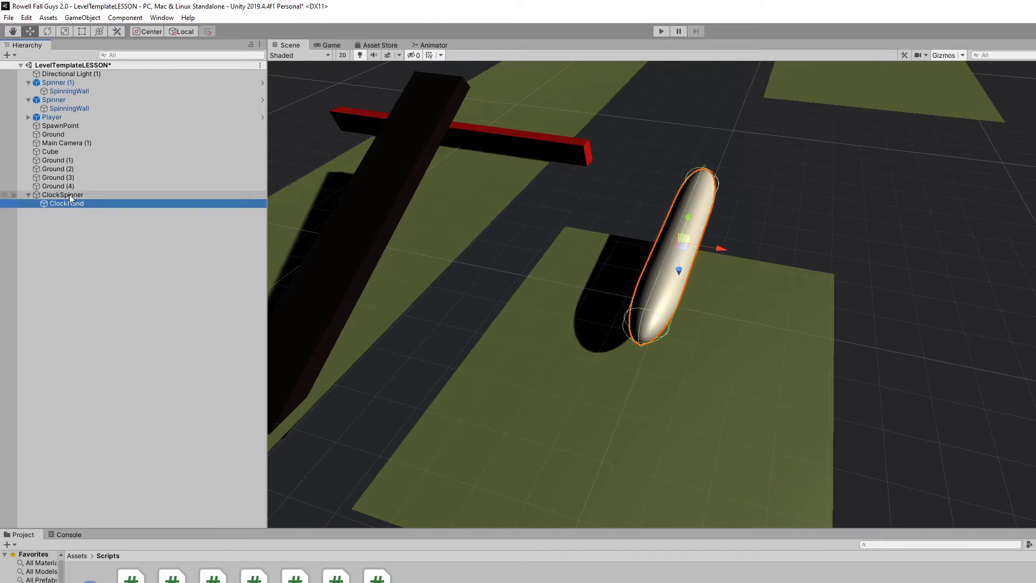
# Step: Compare the ClockSpinner and ClockHand settings with those of Spinner (1) and its SpinningWall child
pyautogui.click(69, 194)
pyautogui.click(70, 203)
pyautogui.click(73, 196)
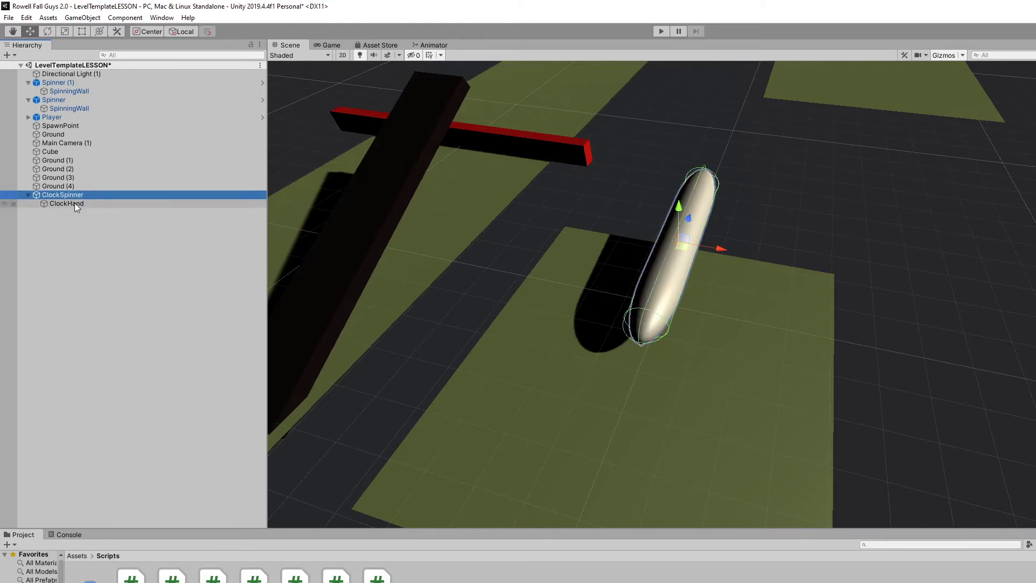
pyautogui.click(62, 83)
pyautogui.click(66, 91)
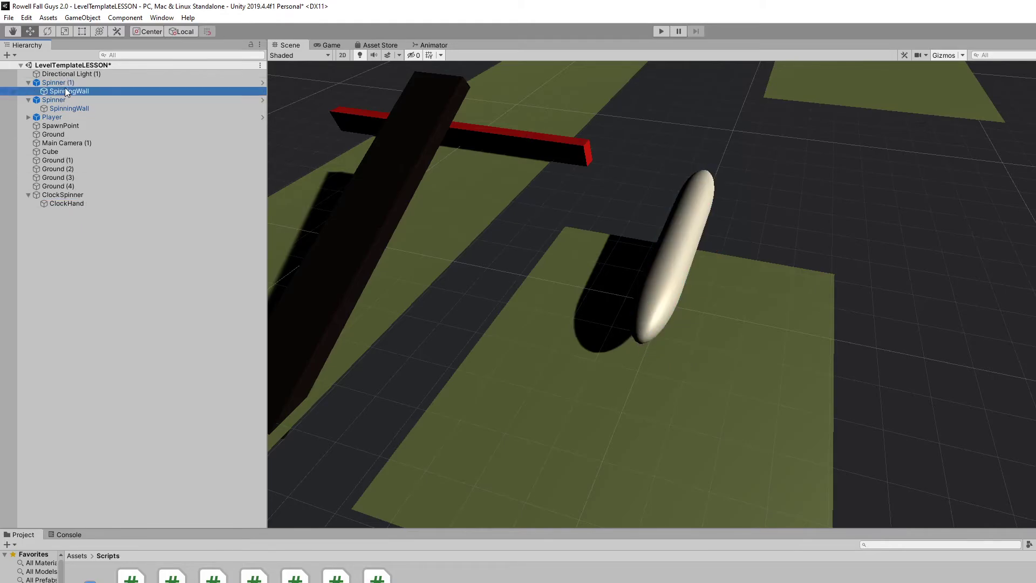
pyautogui.click(64, 86)
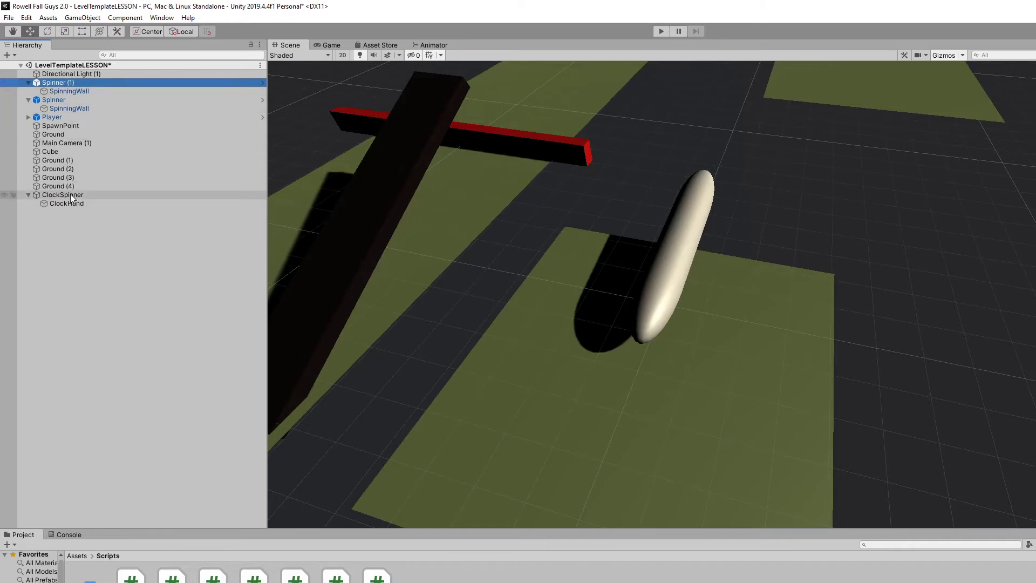
pyautogui.click(70, 200)
pyautogui.click(61, 83)
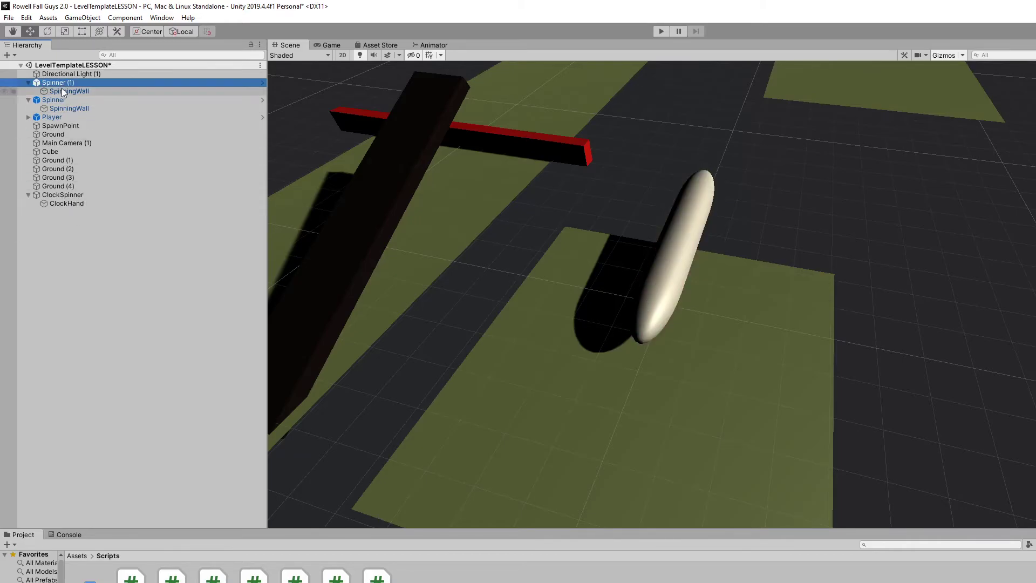
pyautogui.click(62, 88)
pyautogui.click(62, 84)
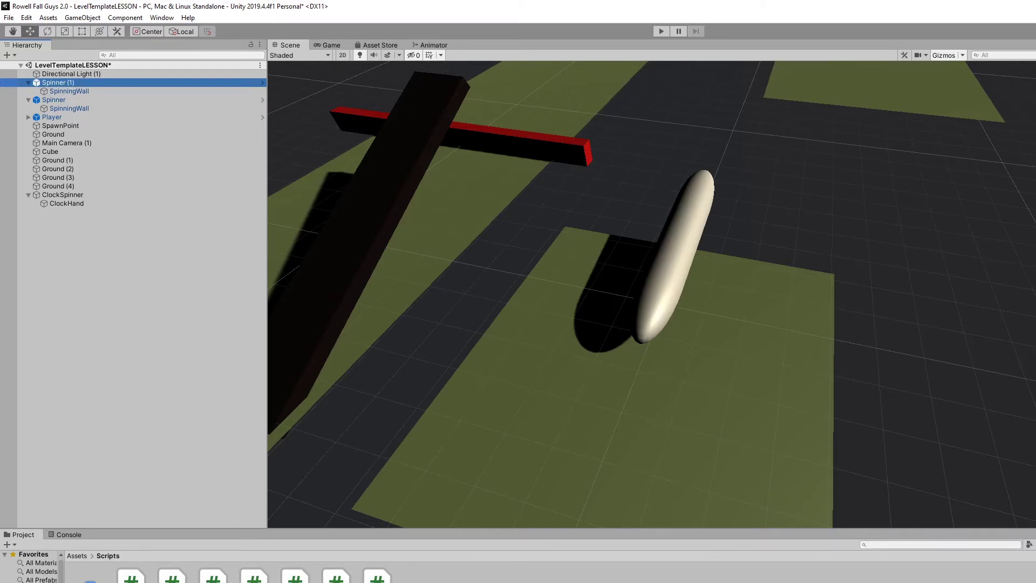
# Step: Attach the second-to-last script in the Scripts folder to the ClockSpinner object
pyautogui.click(111, 196)
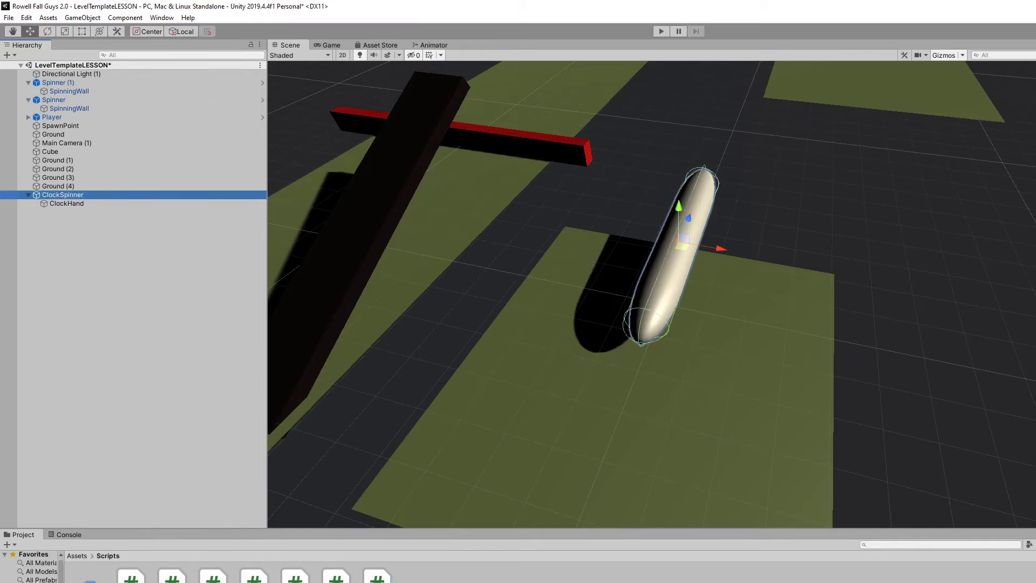
pyautogui.click(335, 578)
pyautogui.moveTo(404, 549); pyautogui.dragTo(587, 482)
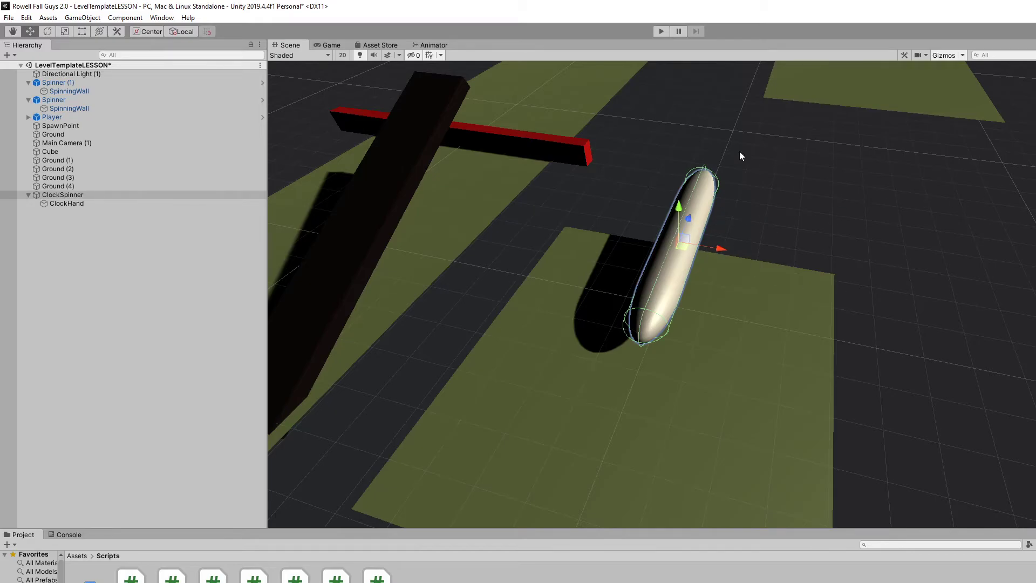
# Step: Run the level, move and jump the player towards the rotating ClockHand, and stop the run
pyautogui.click(661, 31)
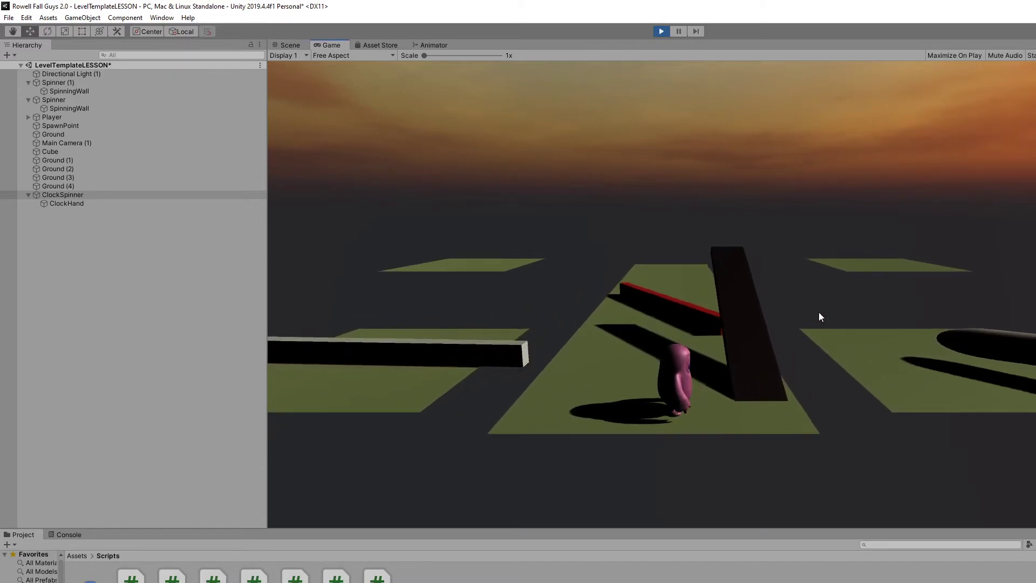
pyautogui.press('d')
pyautogui.press('w')
pyautogui.press('space')
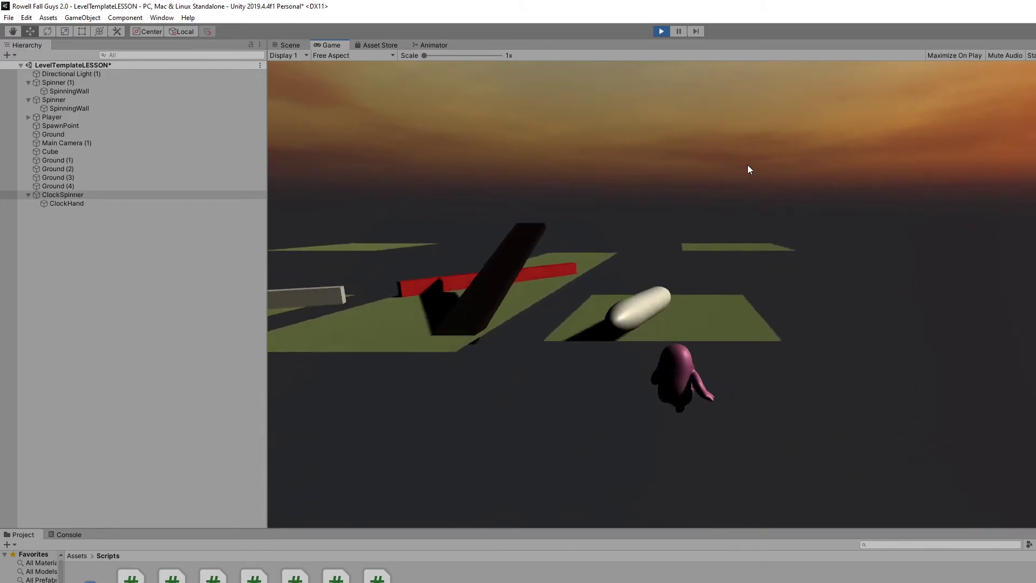
pyautogui.click(662, 31)
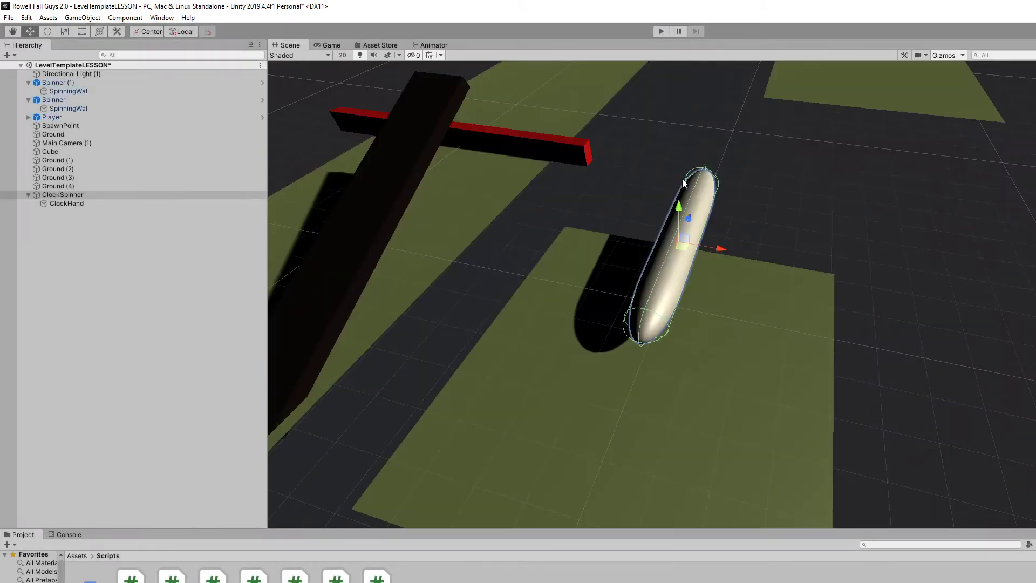
# Step: Review the obstacles in the scene by selecting the white and red spinning walls and the Player in turn
pyautogui.click(551, 138)
pyautogui.keyDown('alt'); pyautogui.moveTo(521, 206); pyautogui.dragTo(574, 299); pyautogui.keyUp('alt')
pyautogui.click(815, 300)
pyautogui.click(575, 236)
pyautogui.click(448, 329)
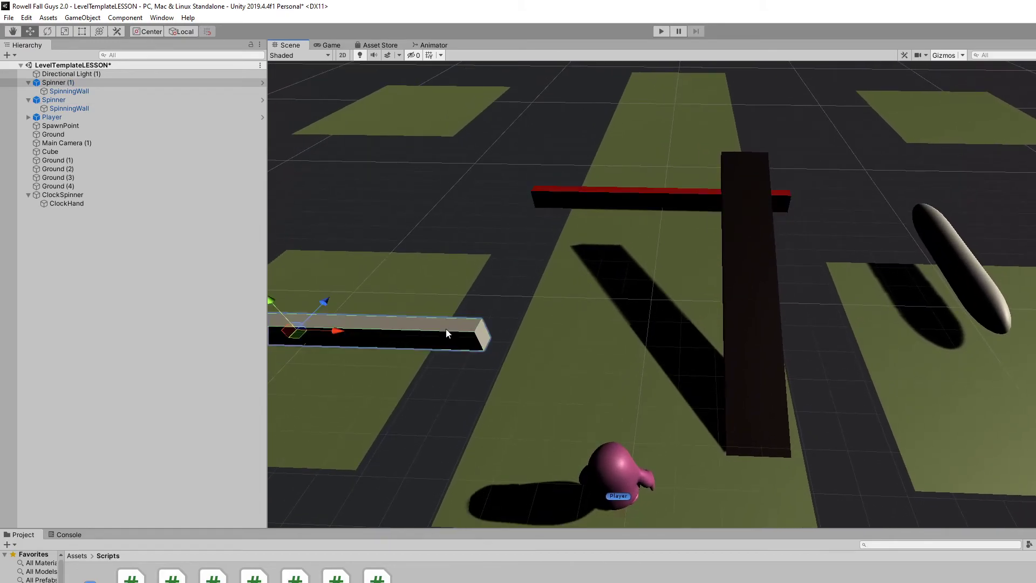
pyautogui.click(623, 203)
pyautogui.keyDown('alt'); pyautogui.moveTo(552, 244); pyautogui.dragTo(535, 249); pyautogui.keyUp('alt')
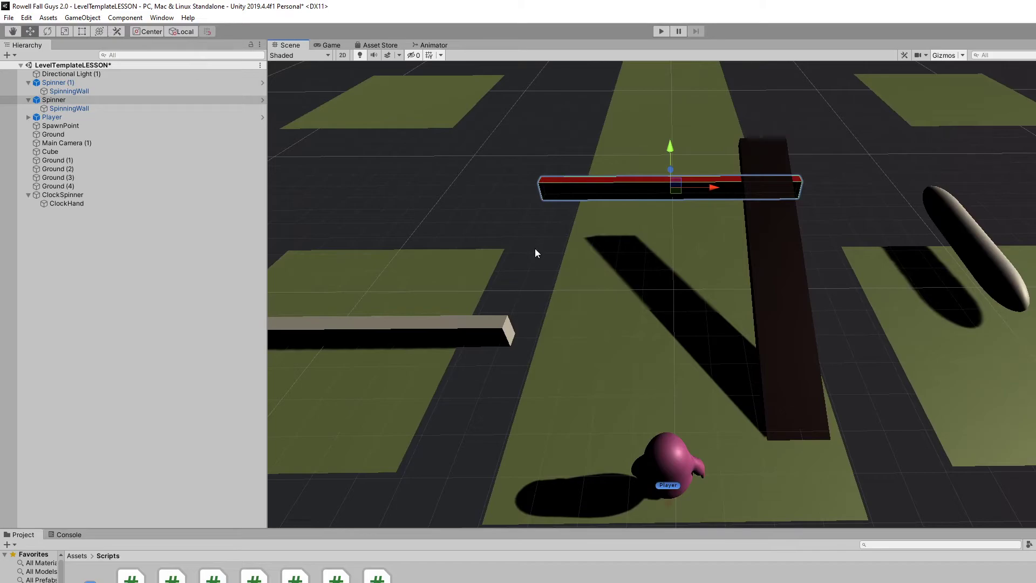
pyautogui.click(667, 460)
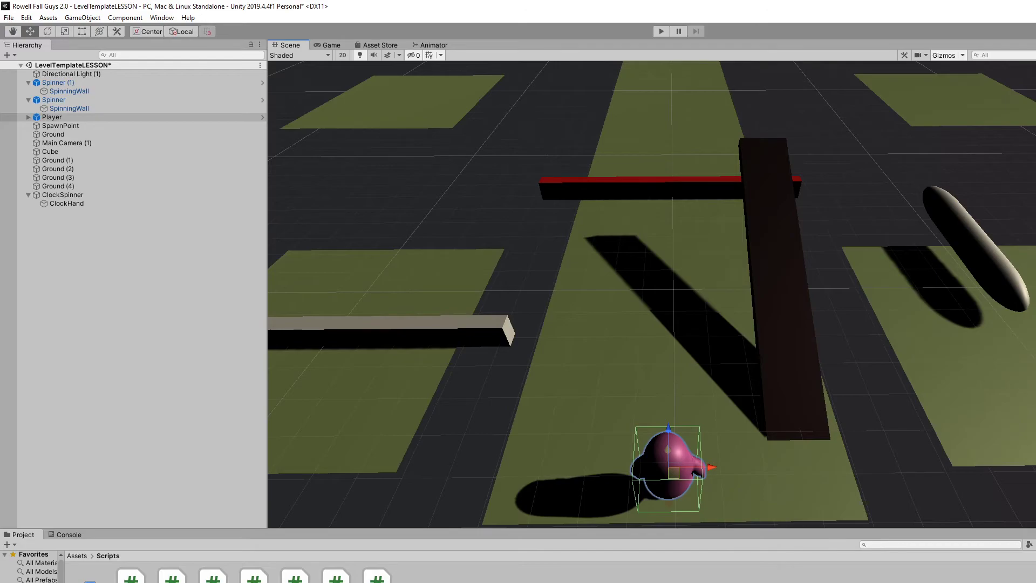
# Step: Check the red spinning wall and the ClockHand by selecting each in the scene, and clear the selection
pyautogui.click(693, 186)
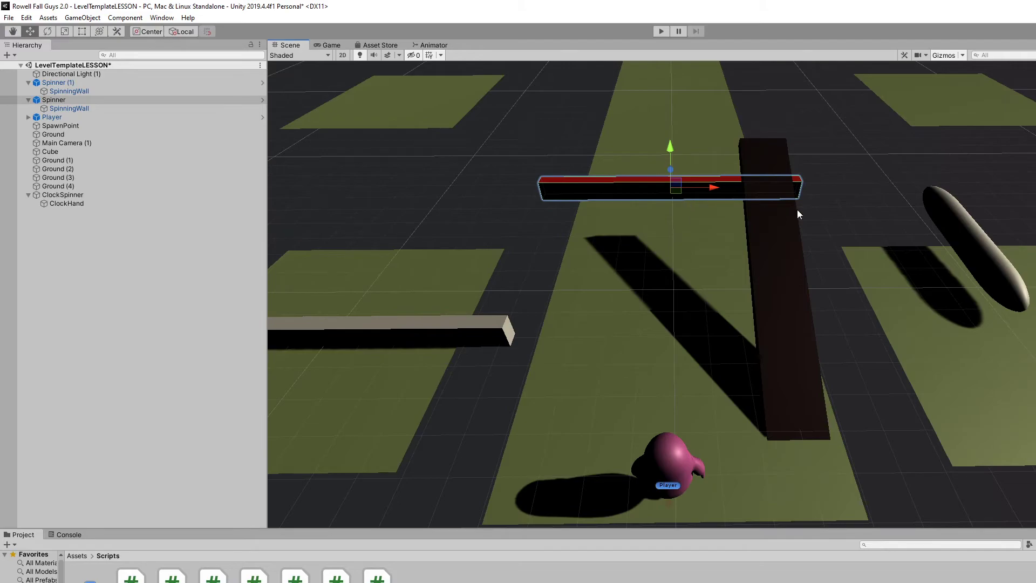
pyautogui.click(975, 245)
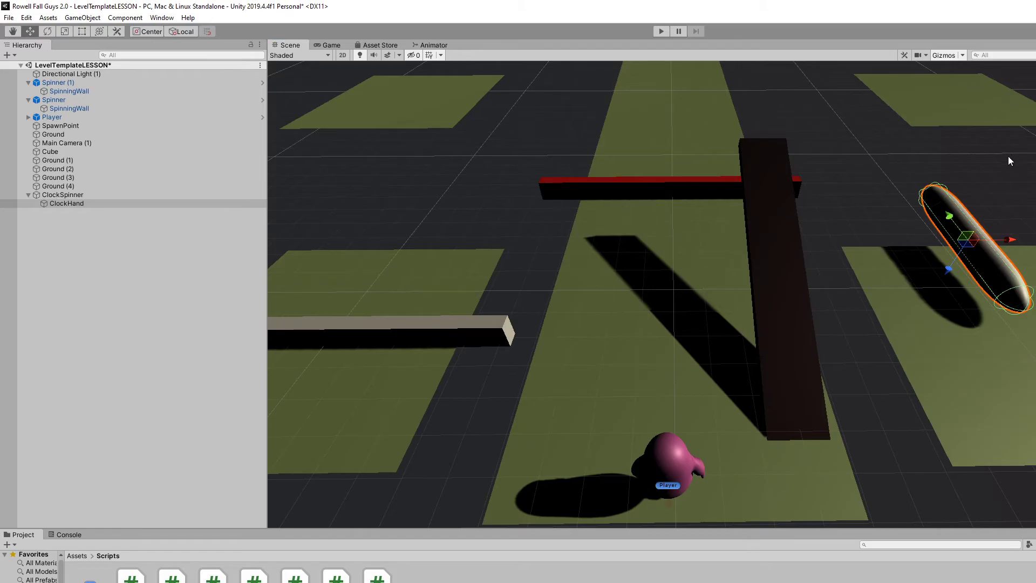
pyautogui.click(1011, 161)
# Step: Run the level and jump the player across to the platform beside the ClockHand to test that obstacle
pyautogui.click(662, 31)
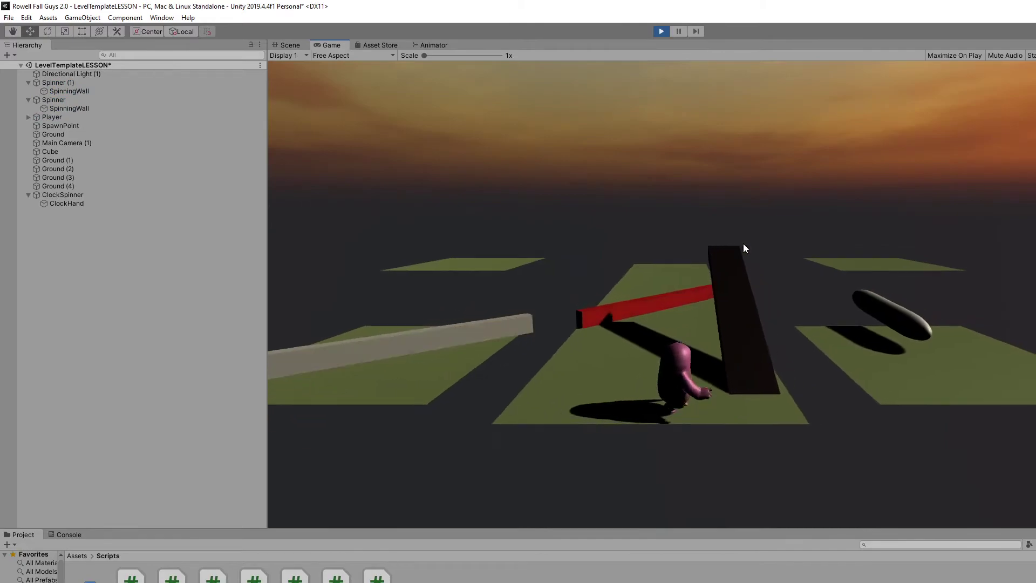
pyautogui.press('d')
pyautogui.press('w')
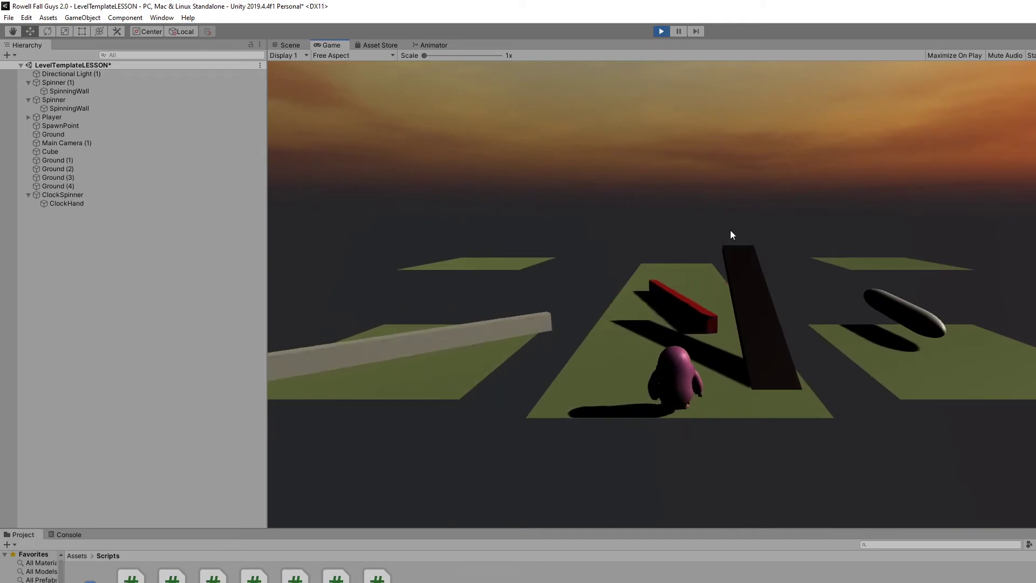
pyautogui.press('w')
pyautogui.press('d')
pyautogui.press('space')
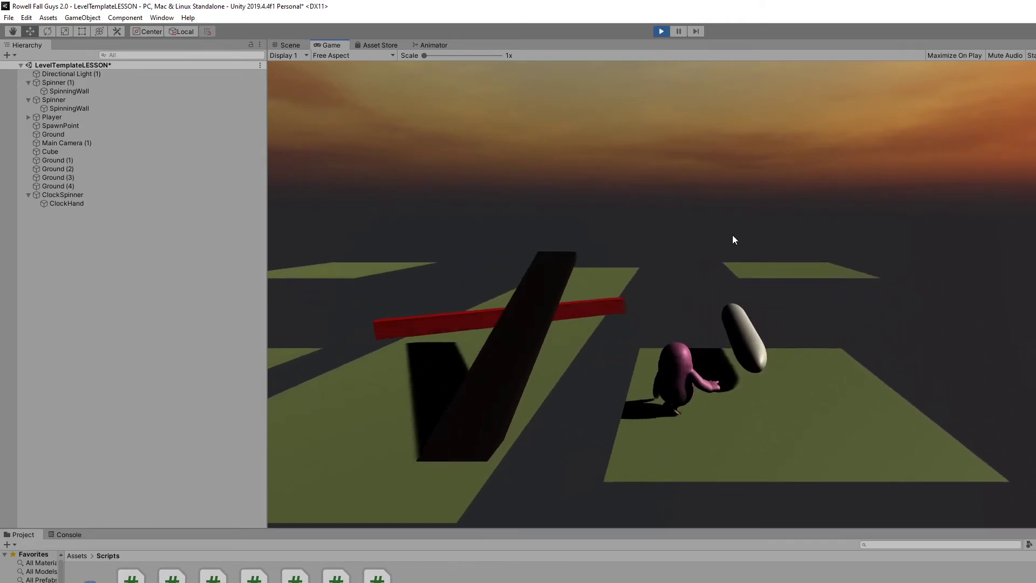
pyautogui.press('space')
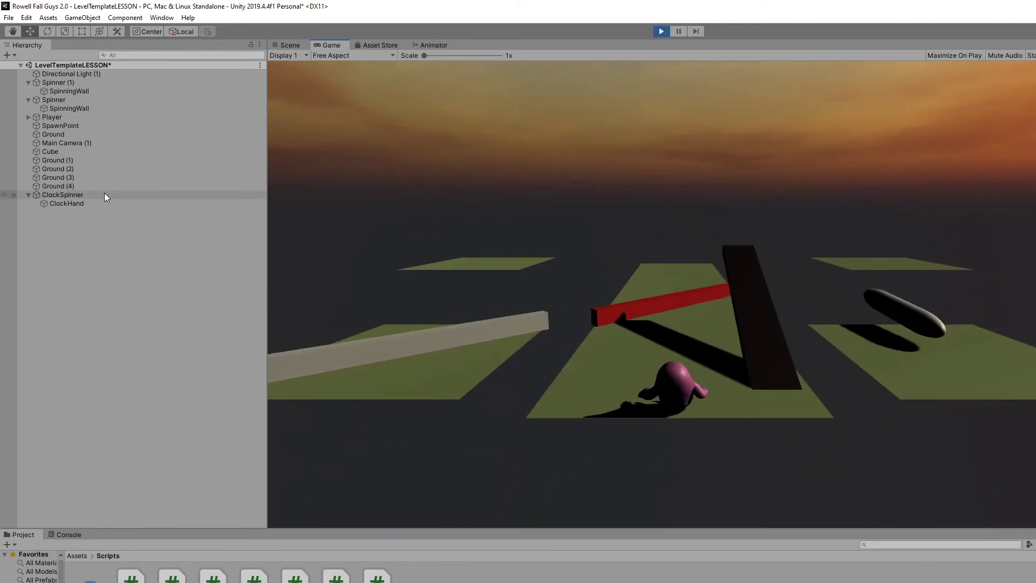
# Step: Select ClockSpinner during the run, test the player's movement and jump, and stop the run
pyautogui.click(105, 194)
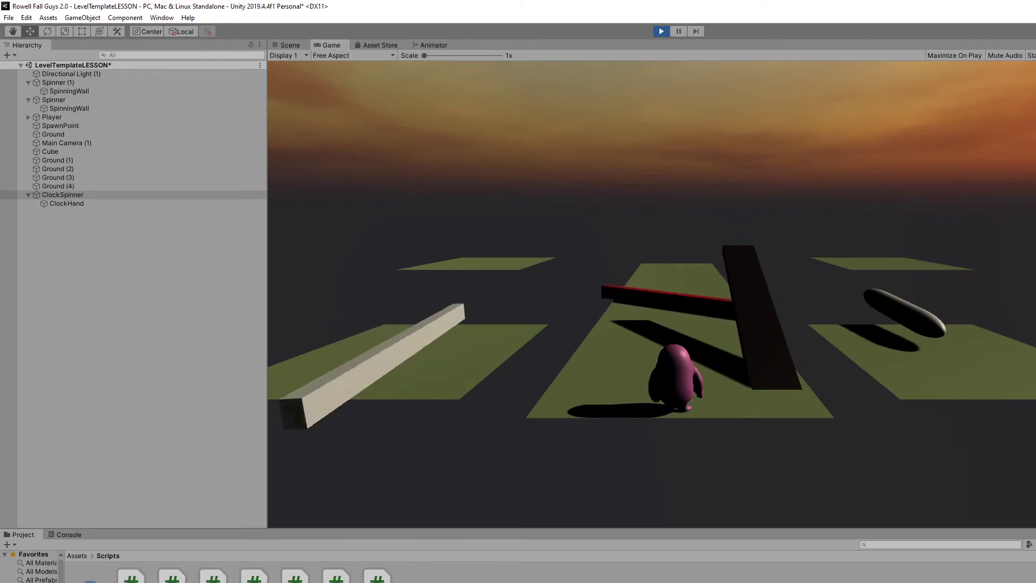
pyautogui.click(854, 240)
pyautogui.press('w')
pyautogui.press('space')
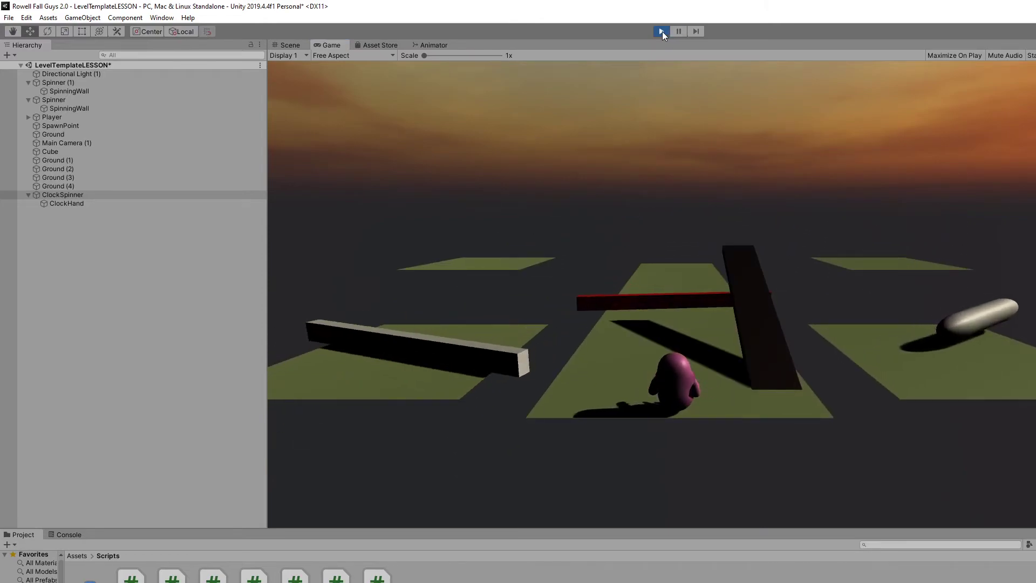
pyautogui.click(662, 31)
# Step: Compare the red SpinningWall under Spinner with the ClockHand by selecting them in turn
pyautogui.click(856, 208)
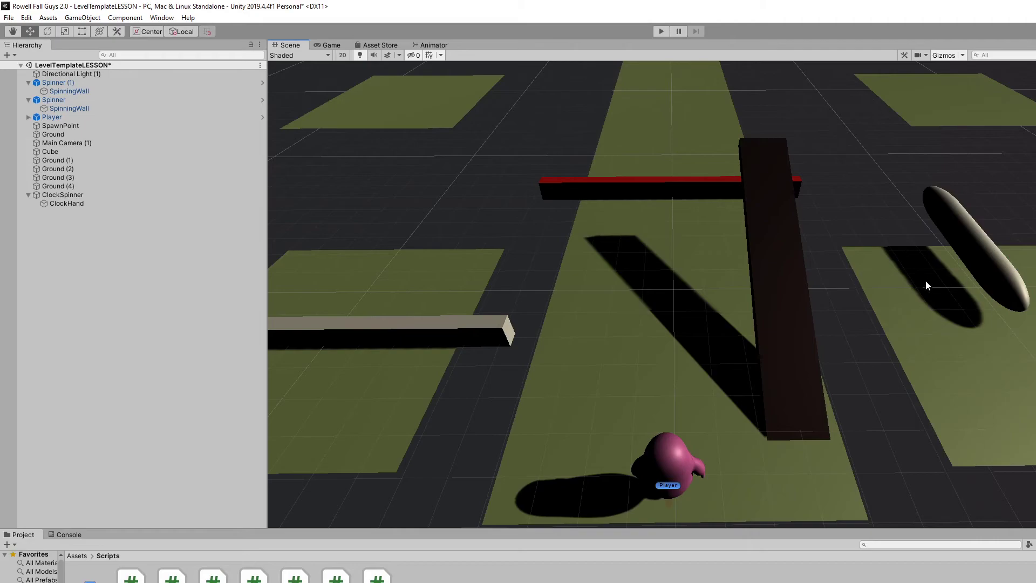
pyautogui.click(127, 108)
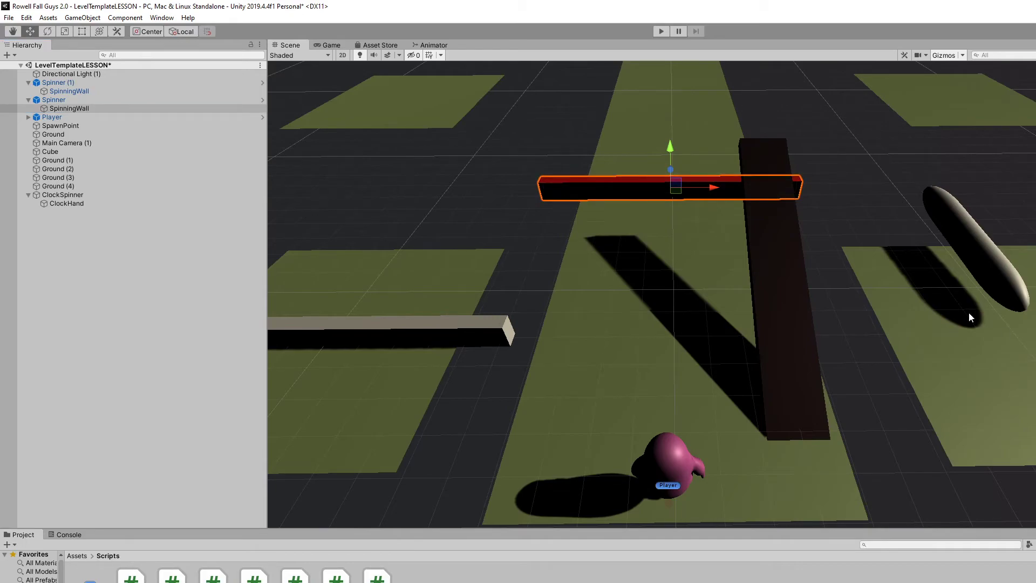
pyautogui.click(179, 203)
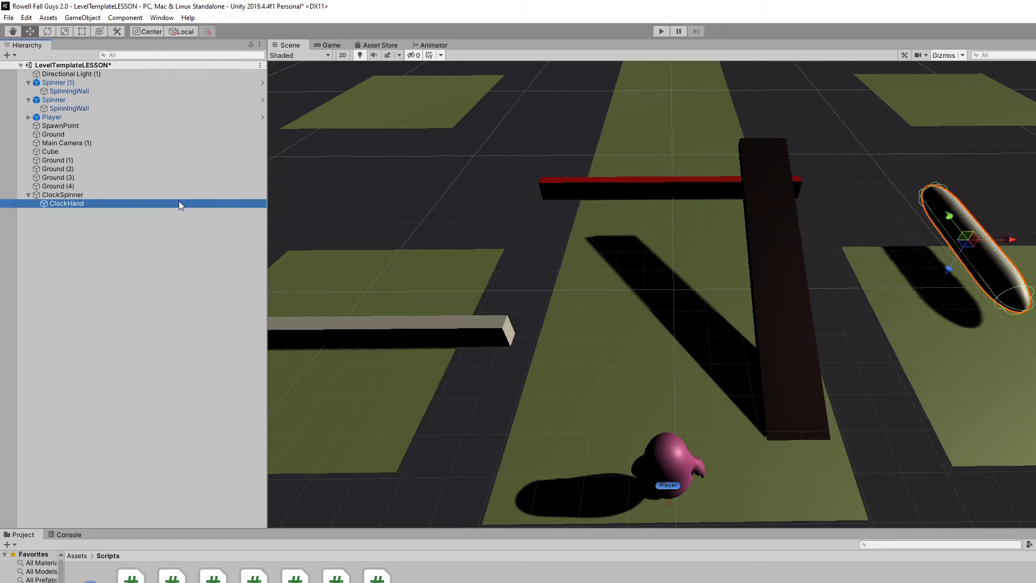
# Step: Add a new cube to the scene and raise it above the red spinning wall
pyautogui.moveTo(641, 247); pyautogui.dragTo(643, 228, button='right')
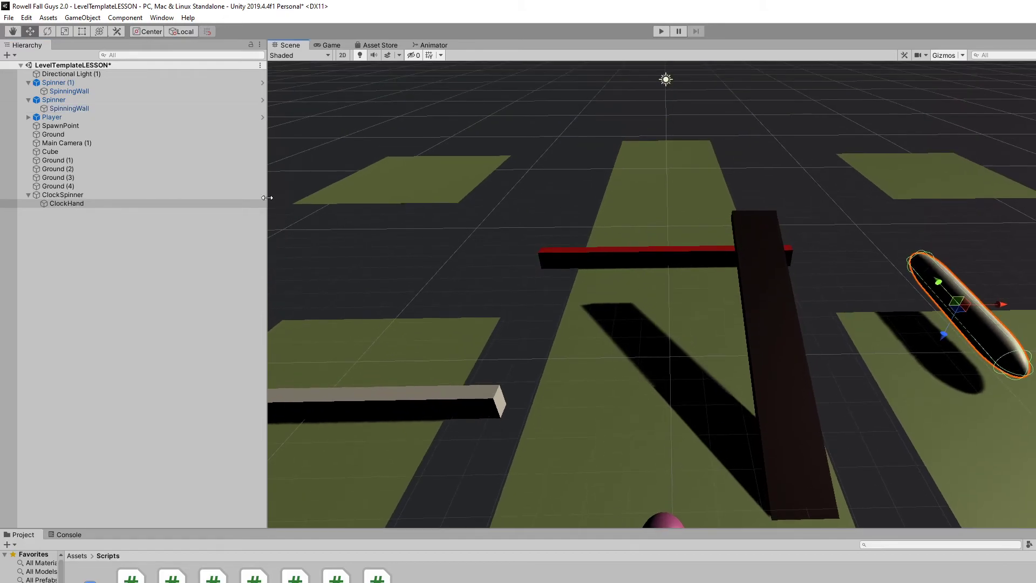
pyautogui.click(89, 255)
pyautogui.rightClick(89, 254)
pyautogui.moveTo(134, 367)
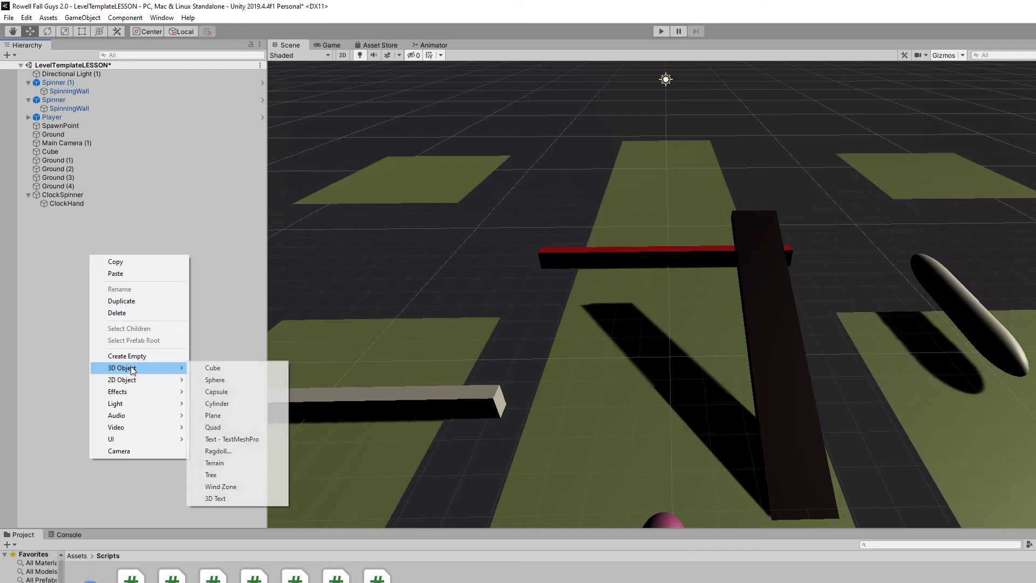
pyautogui.click(244, 368)
pyautogui.moveTo(682, 255); pyautogui.dragTo(683, 209)
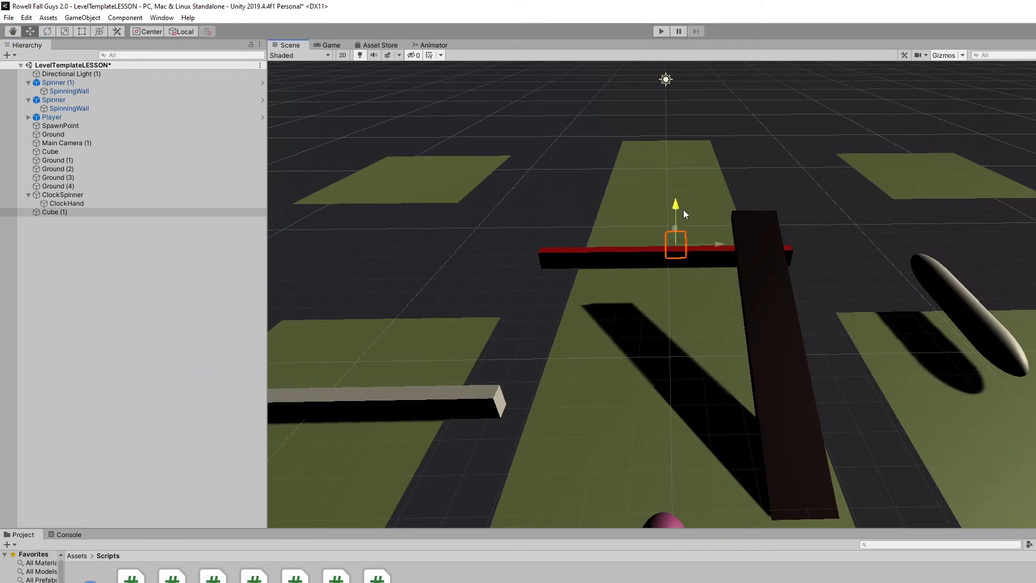
pyautogui.moveTo(686, 168); pyautogui.dragTo(683, 179)
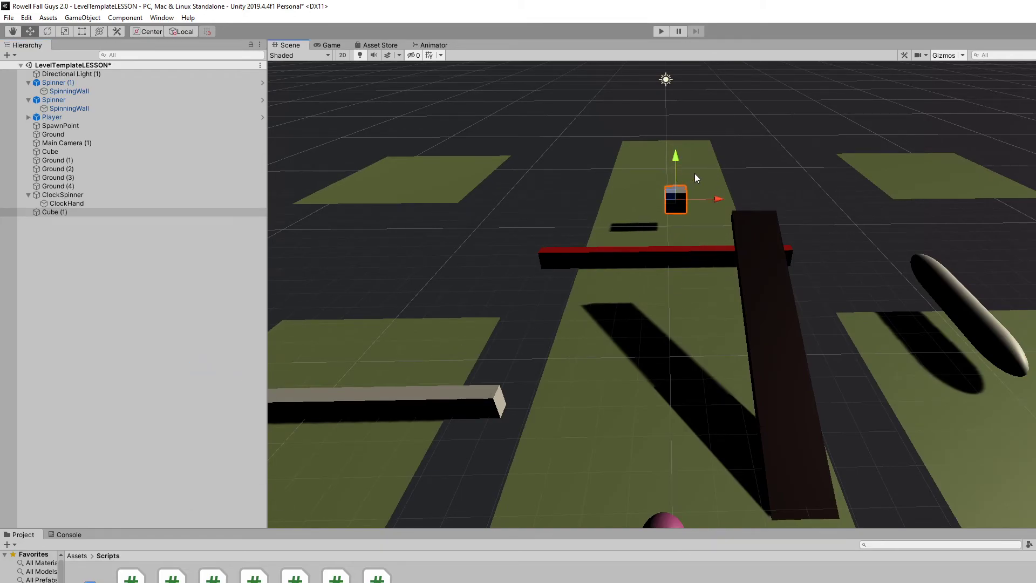
# Step: Move the new cube off the central platform into the gap beside the red wall's end
pyautogui.click(652, 183)
pyautogui.click(675, 181)
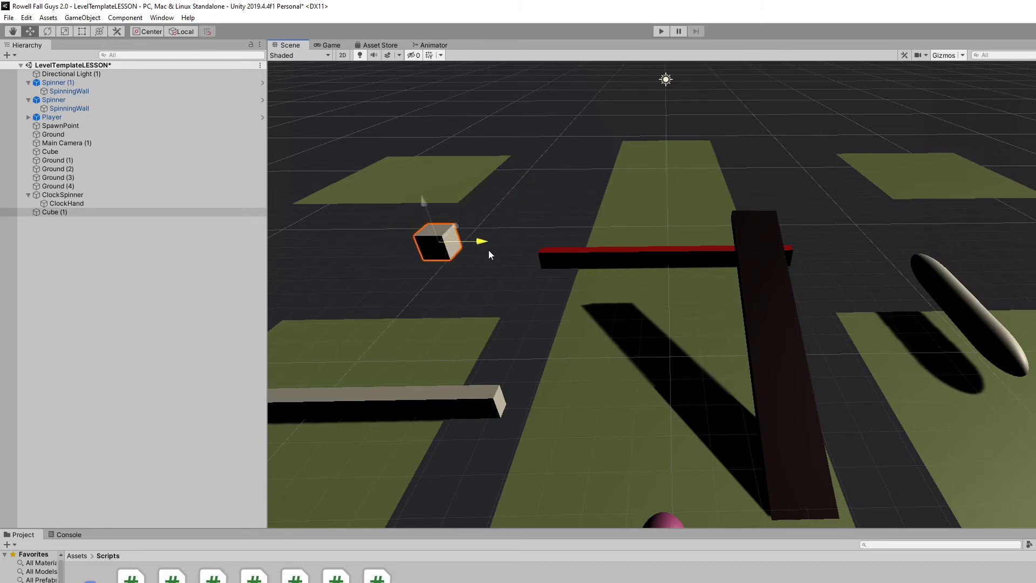
pyautogui.moveTo(489, 270); pyautogui.dragTo(681, 310, button='right')
pyautogui.press('a')
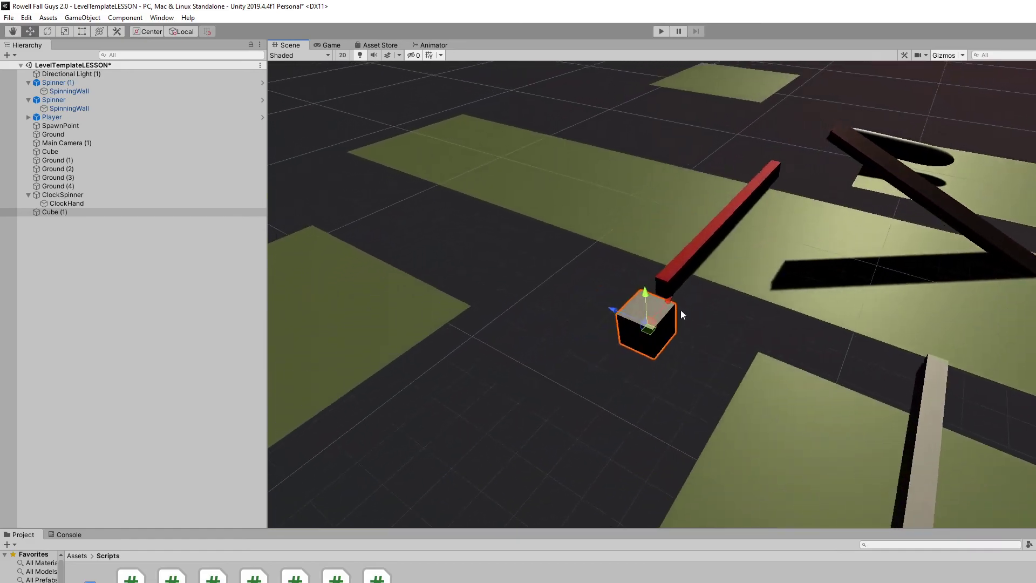
pyautogui.keyDown('alt'); pyautogui.moveTo(681, 310); pyautogui.dragTo(659, 313); pyautogui.keyUp('alt')
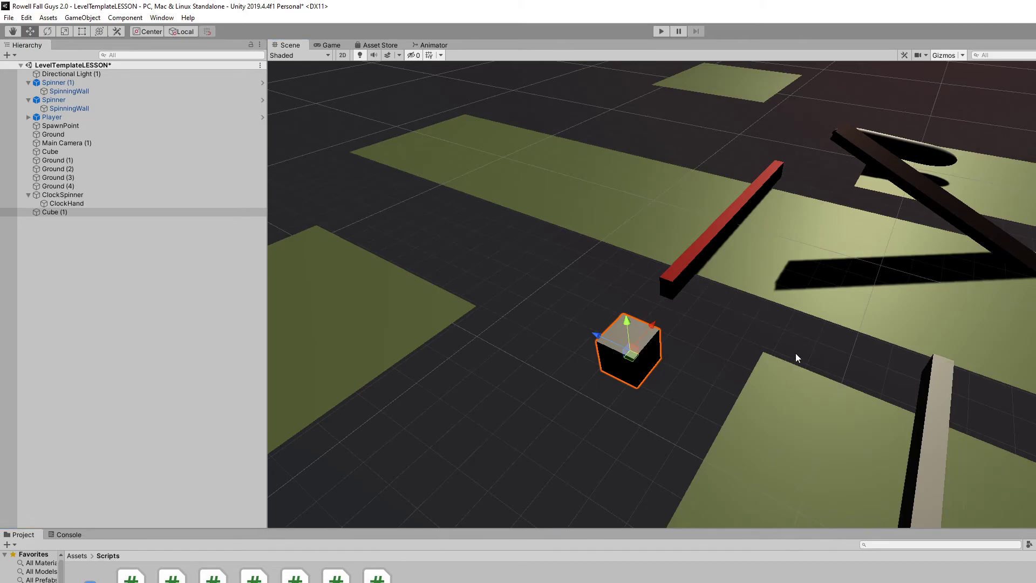
# Step: Run the level and examine the rotation of the new cube and the dark block in the Scene view
pyautogui.click(660, 31)
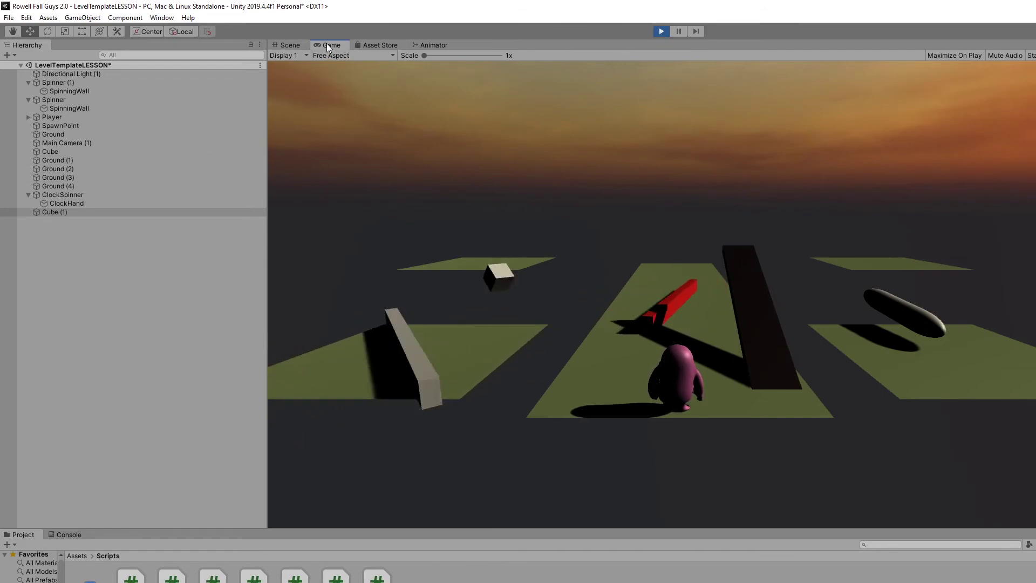
pyautogui.click(291, 45)
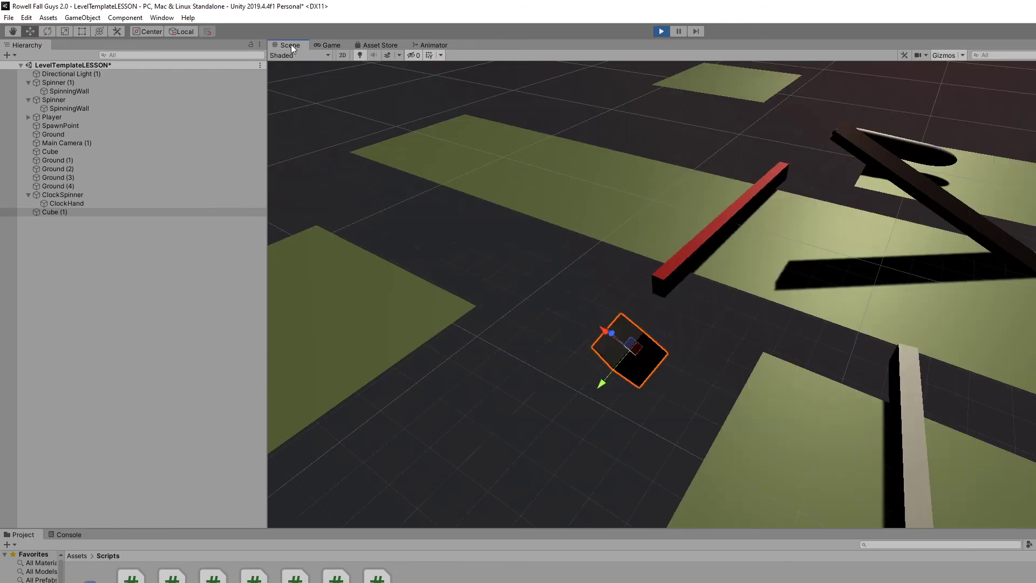
pyautogui.moveTo(693, 238); pyautogui.dragTo(478, 185, button='right')
pyautogui.press('d')
pyautogui.click(787, 295)
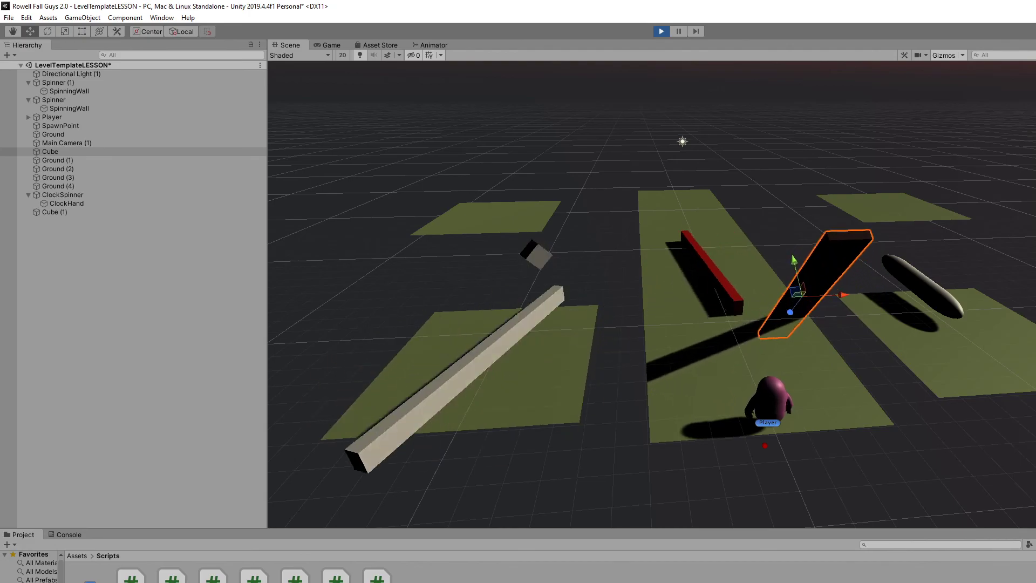
pyautogui.click(907, 385)
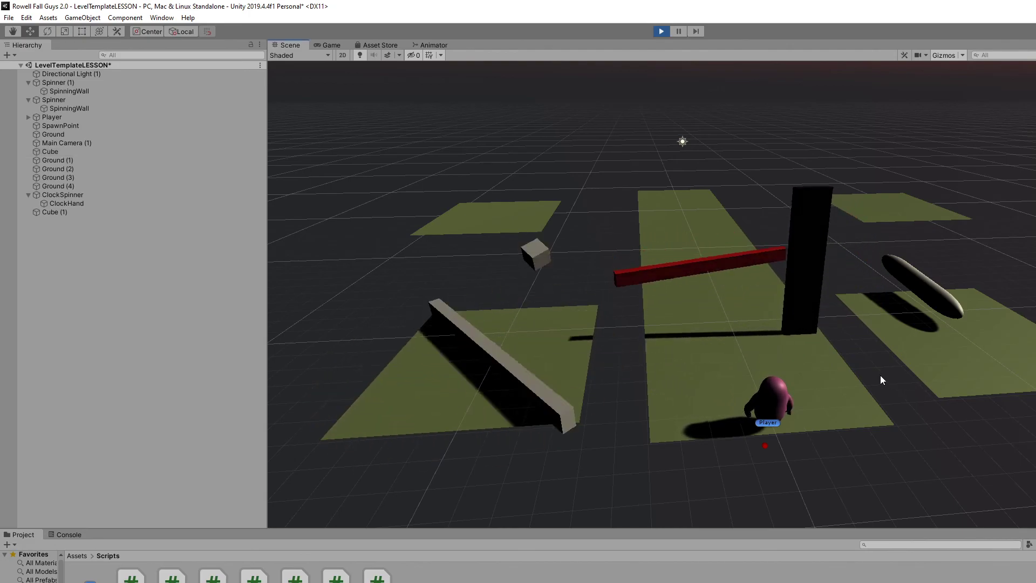
# Step: Return to the Game view and jump the player over the dark rotating block to the ClockHand platform
pyautogui.click(331, 46)
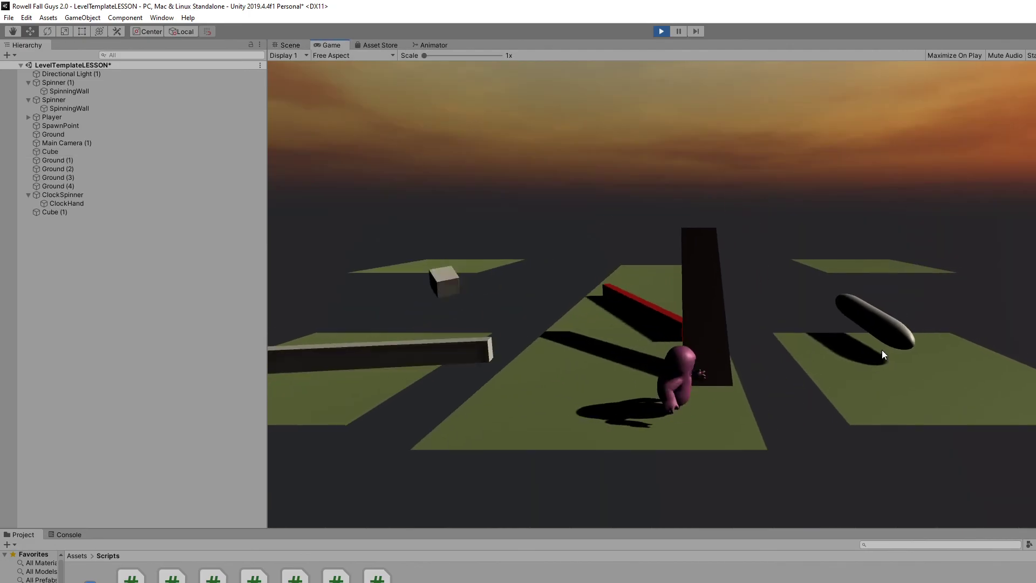
pyautogui.press('w')
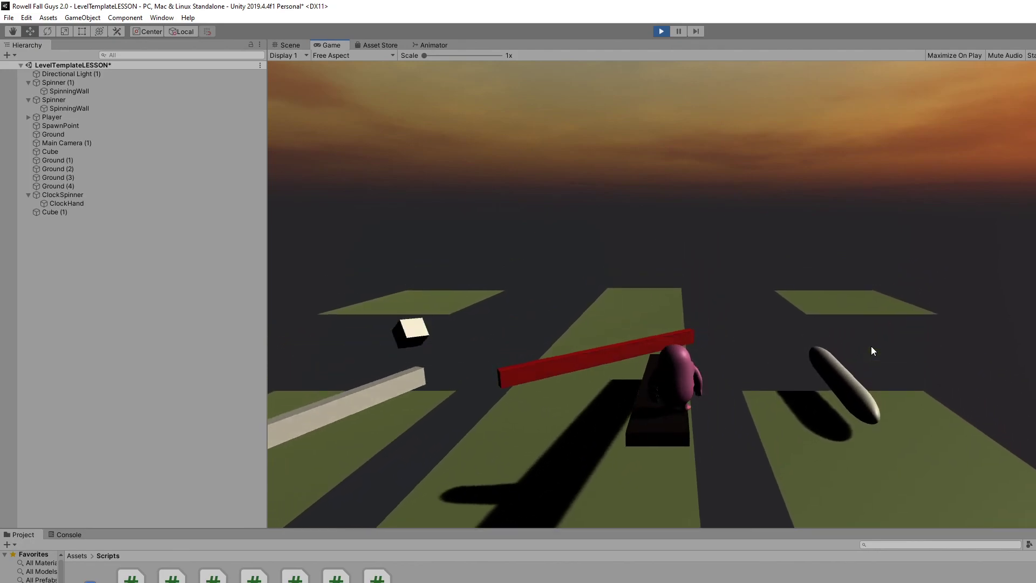
pyautogui.press('space')
pyautogui.press('d')
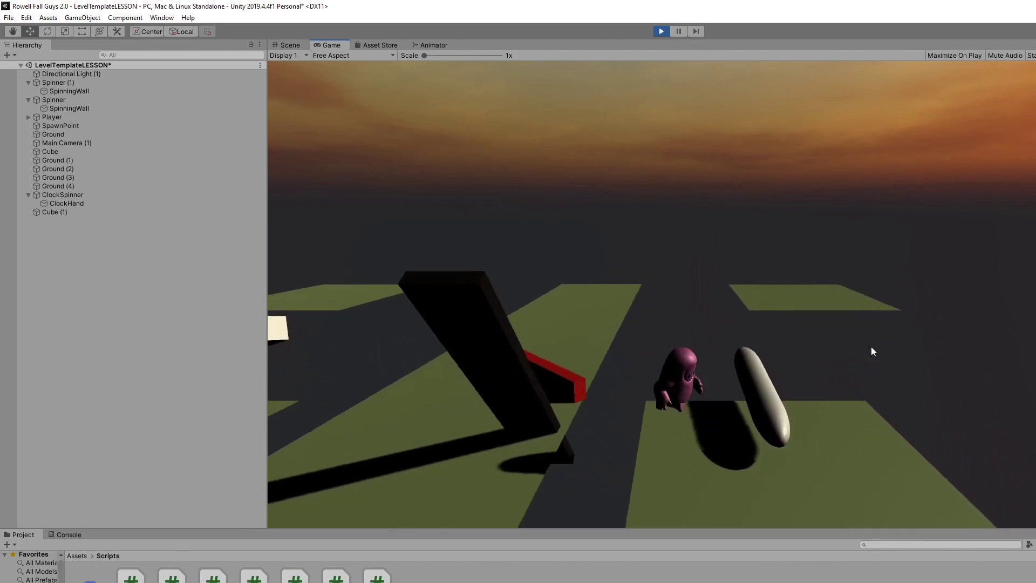
pyautogui.press('s')
pyautogui.press('a')
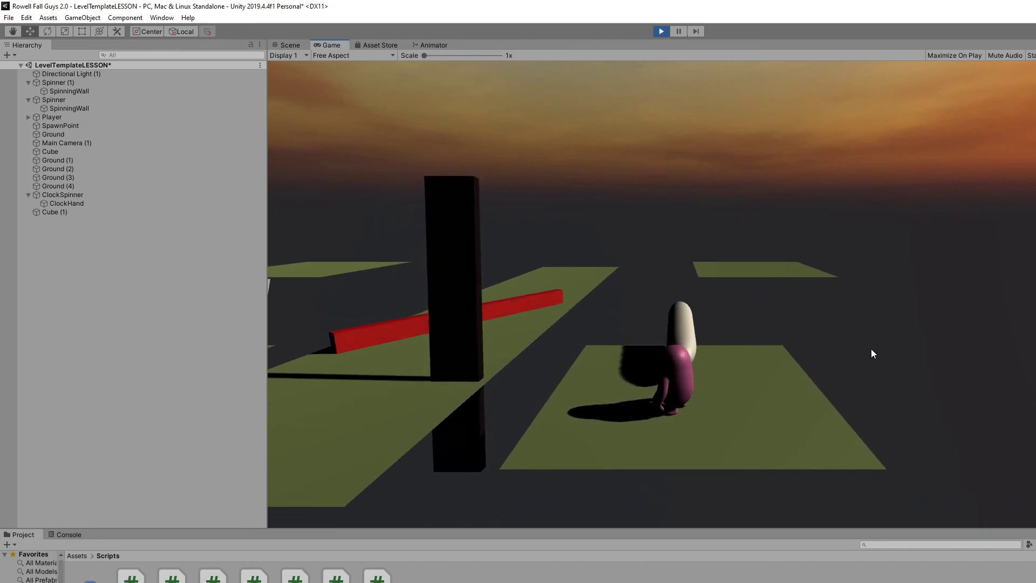
# Step: Jump the player back onto the dark rotating block and balance on it as it turns
pyautogui.press('a')
pyautogui.press('space')
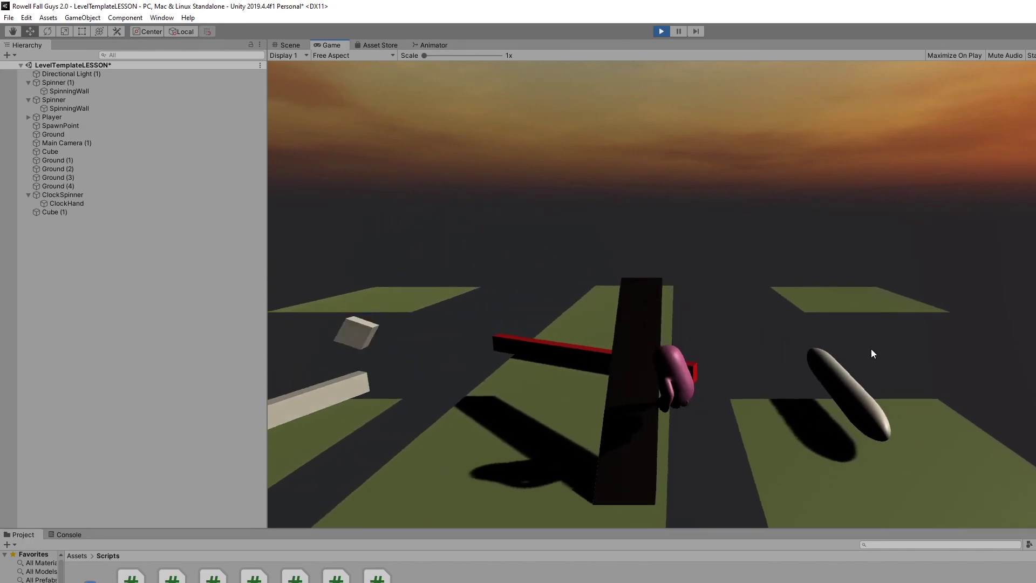
pyautogui.press('s')
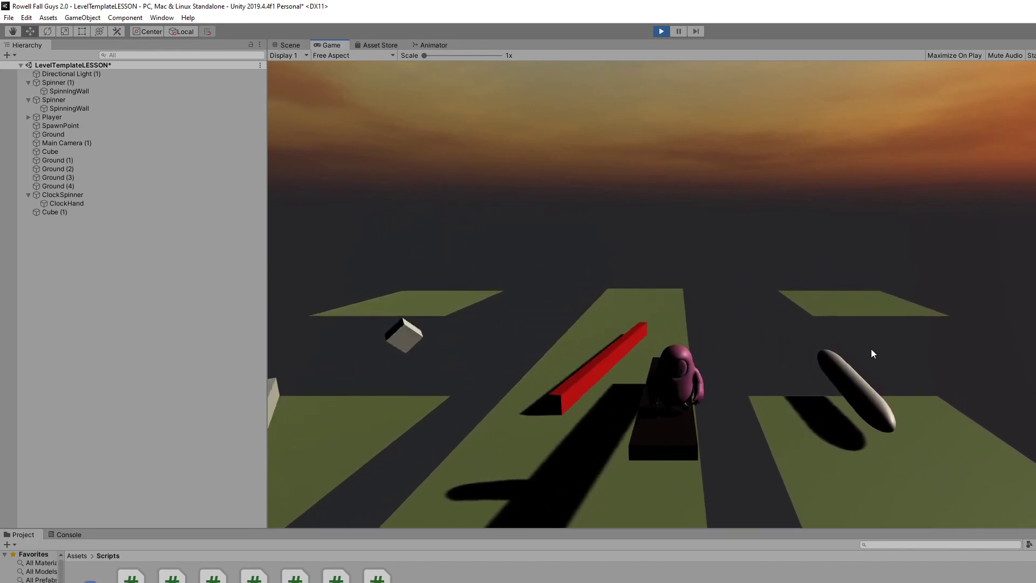
pyautogui.press('s')
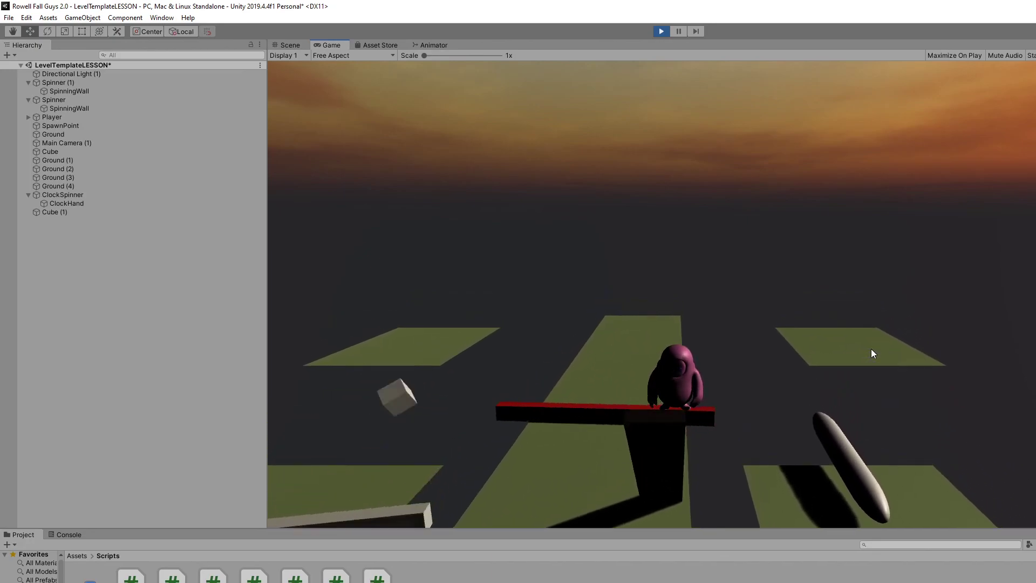
# Step: Jump the player from the dark block over the ClockHand
pyautogui.press('d')
pyautogui.press('w')
pyautogui.press('space')
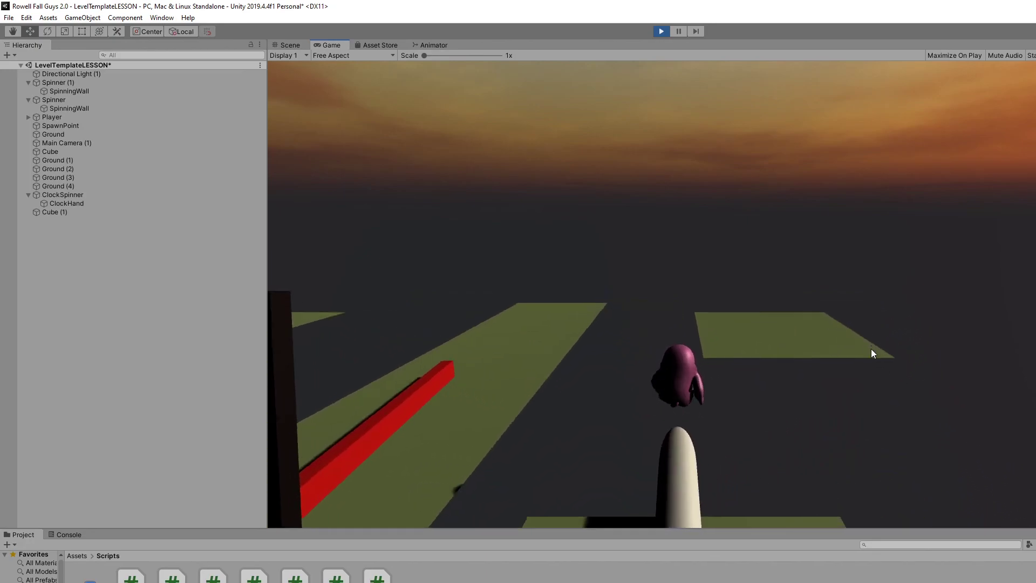
pyautogui.press('space')
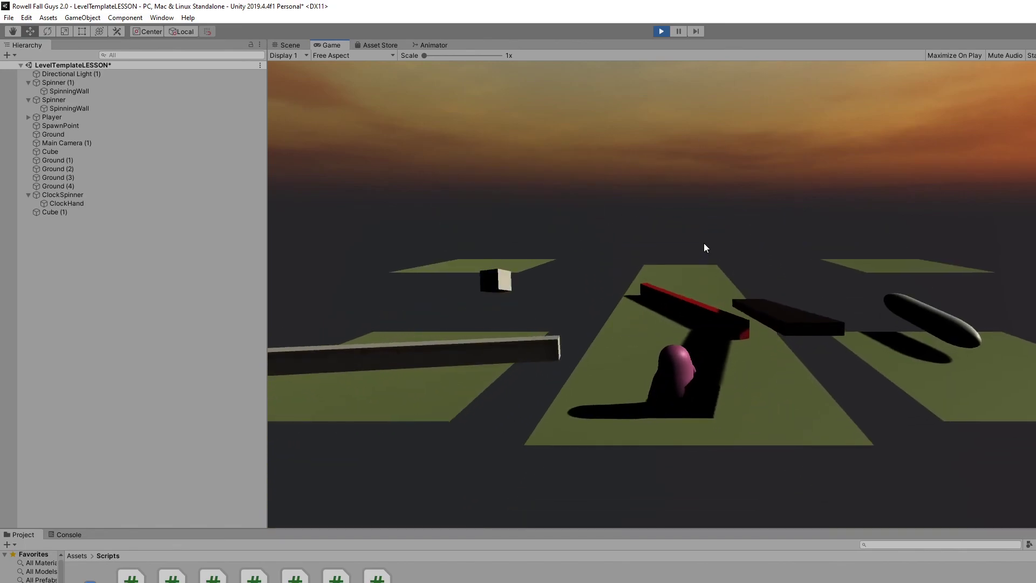
# Step: Move the player past the red spinning wall towards the new rotating cube
pyautogui.press('w')
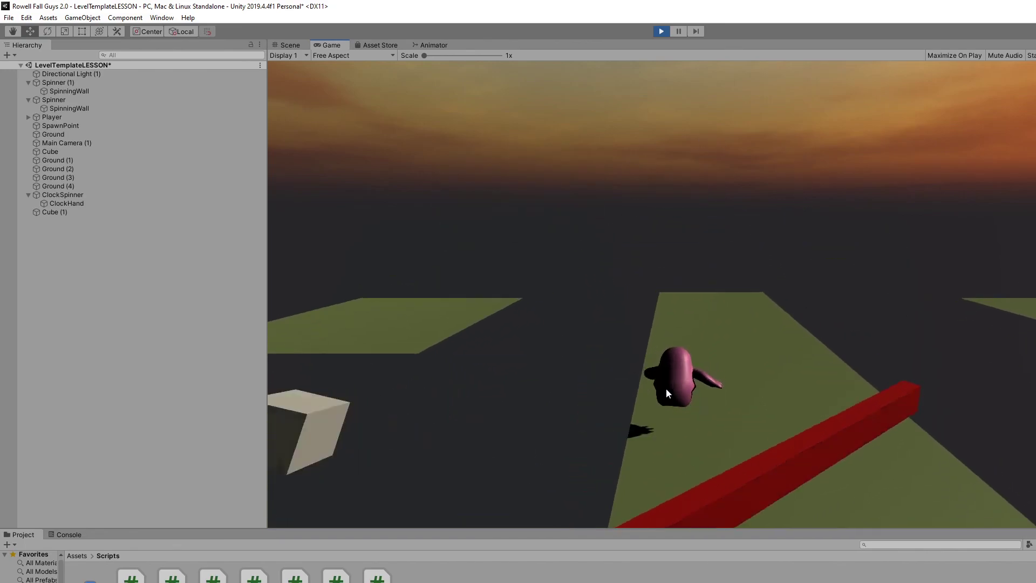
pyautogui.press('a')
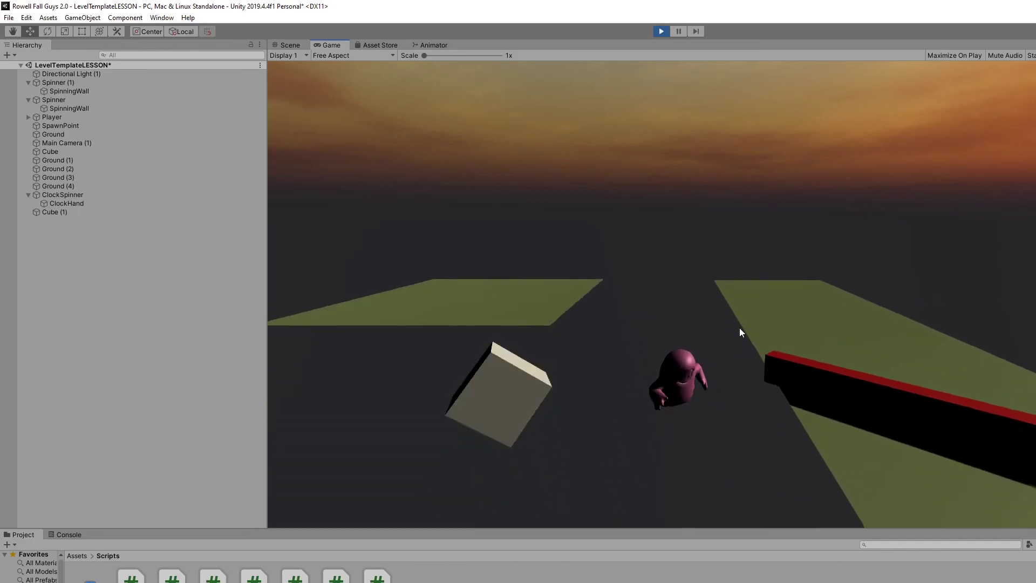